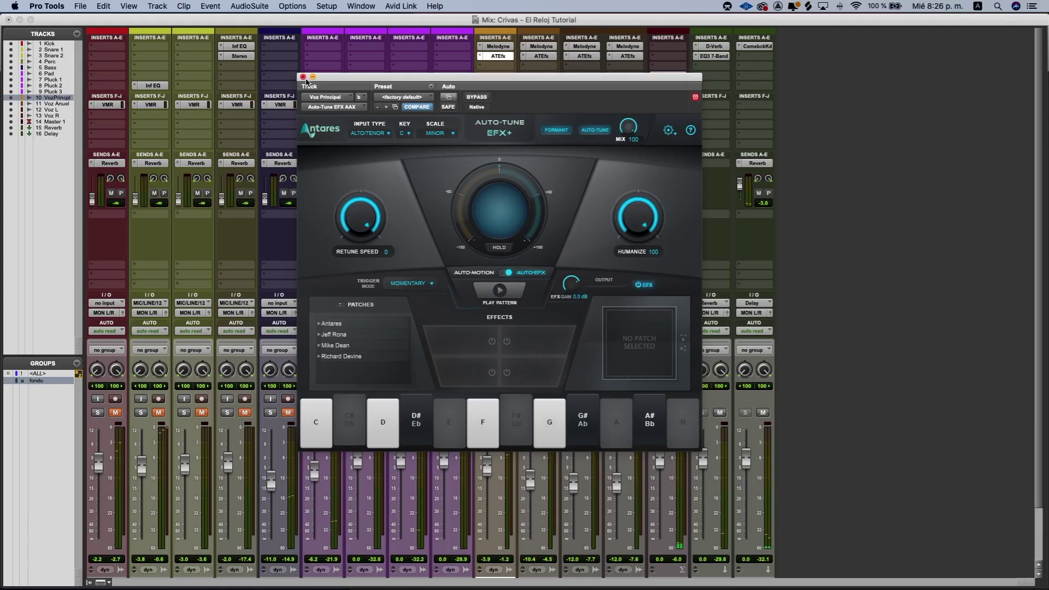
# Close the Auto-Tune EFX+ plug-in and select the first two clips on the Voz Principal track.
pyautogui.click(310, 82)
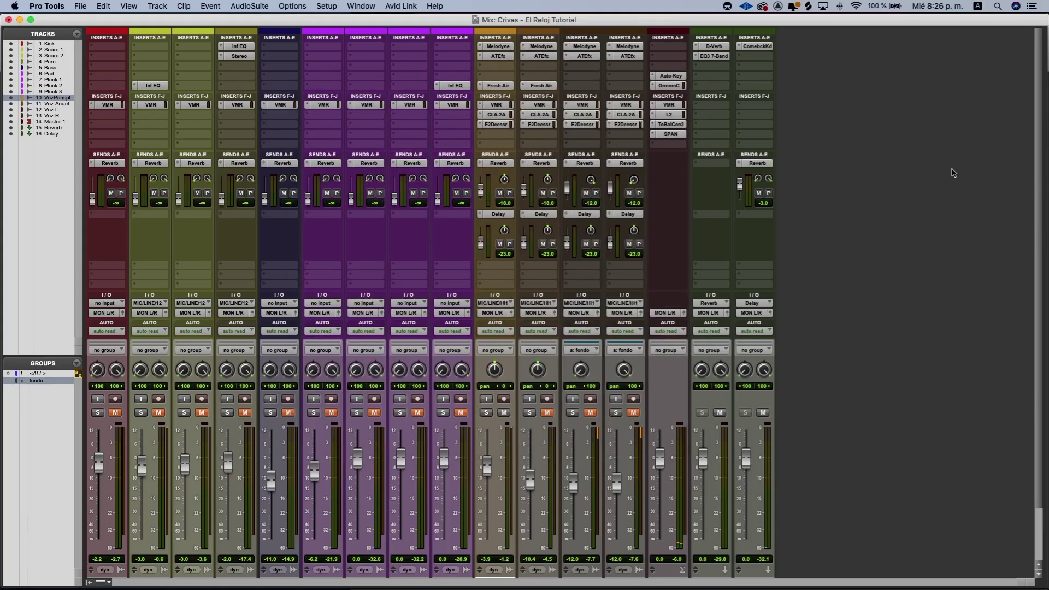
pyautogui.press('super+equal')
pyautogui.click(410, 410)
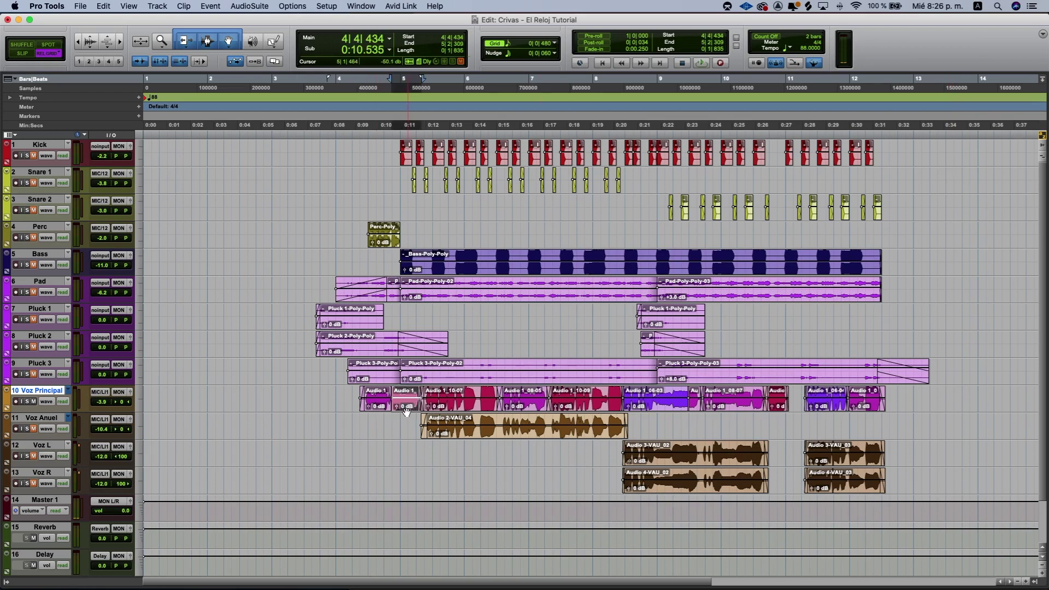
pyautogui.keyDown('shift'); pyautogui.click(377, 411); pyautogui.keyUp('shift')
pyautogui.press('super+equal')
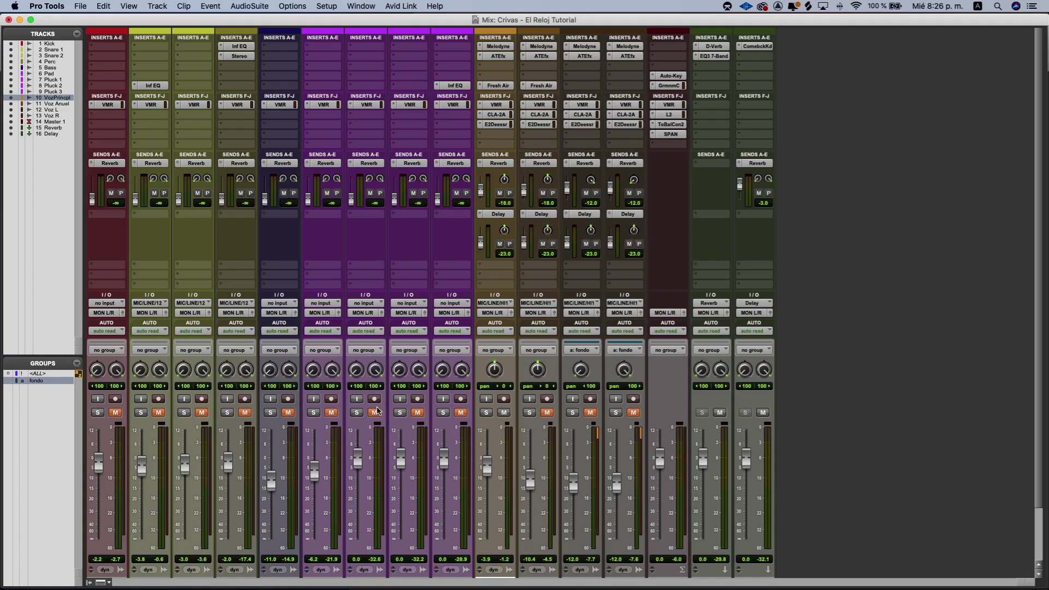
# Open Melodyne on the Voz Principal track and select the notes around C4 in the first vocal phrase.
pyautogui.click(499, 46)
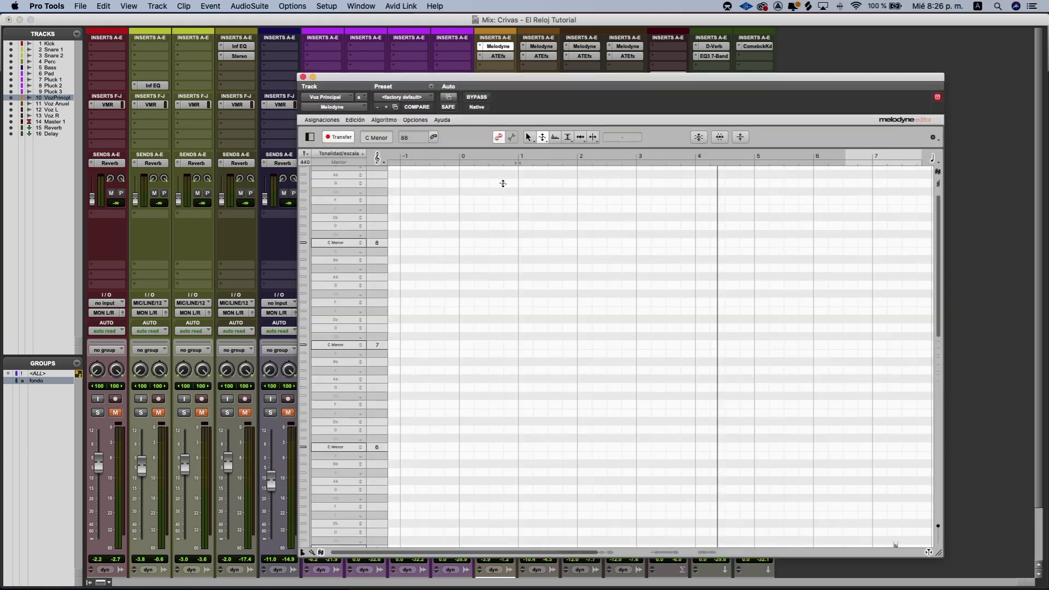
pyautogui.press('space')
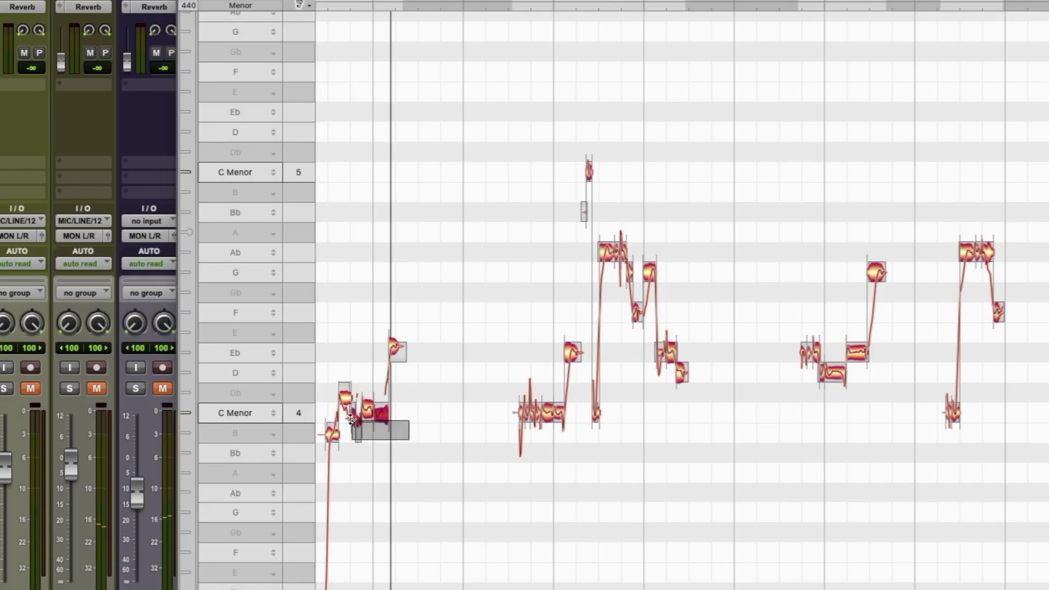
pyautogui.click(429, 431)
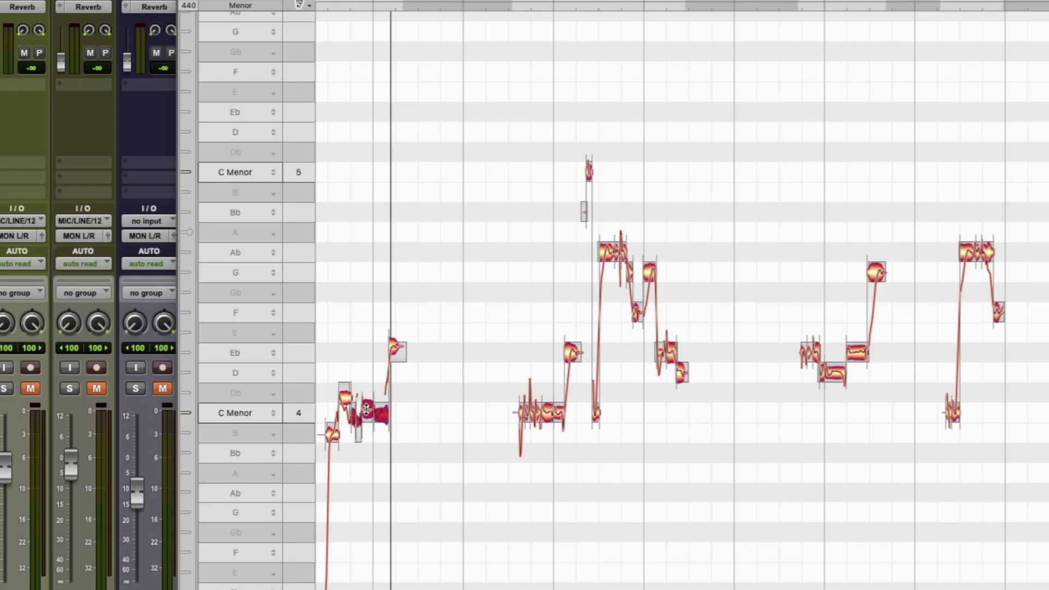
# Centre the pitch of the selected first-phrase notes on C4 with the pitch tool.
pyautogui.scroll(5, 372, 405)
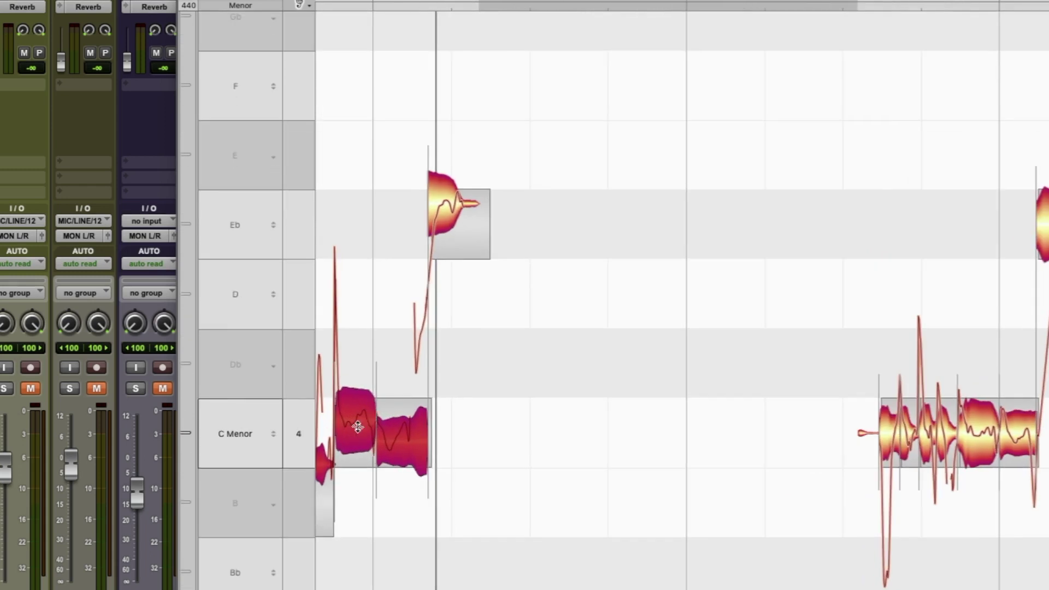
pyautogui.rightClick(341, 395)
pyautogui.click(354, 403)
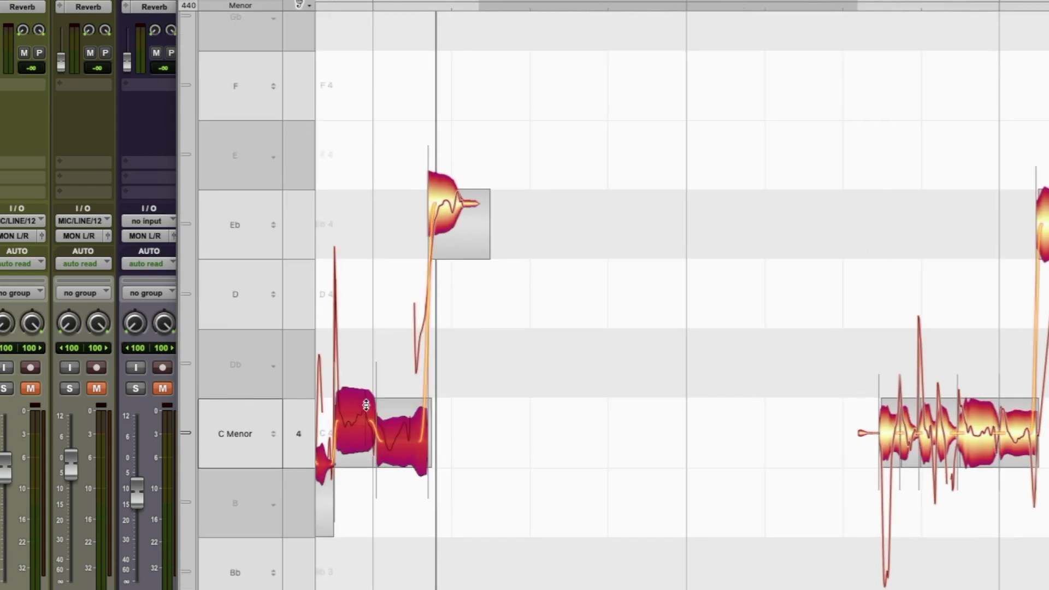
pyautogui.scroll(-5, 356, 420)
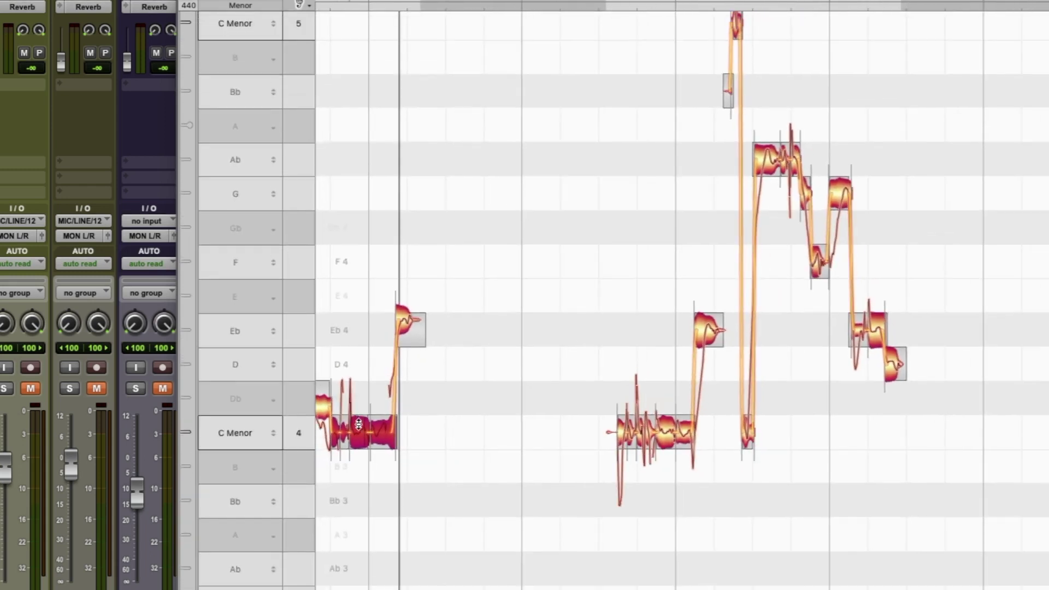
# Flatten the pitch modulation of the selected C4 notes and return to the pitch tool.
pyautogui.rightClick(355, 432)
pyautogui.moveTo(355, 435)
pyautogui.click(356, 471)
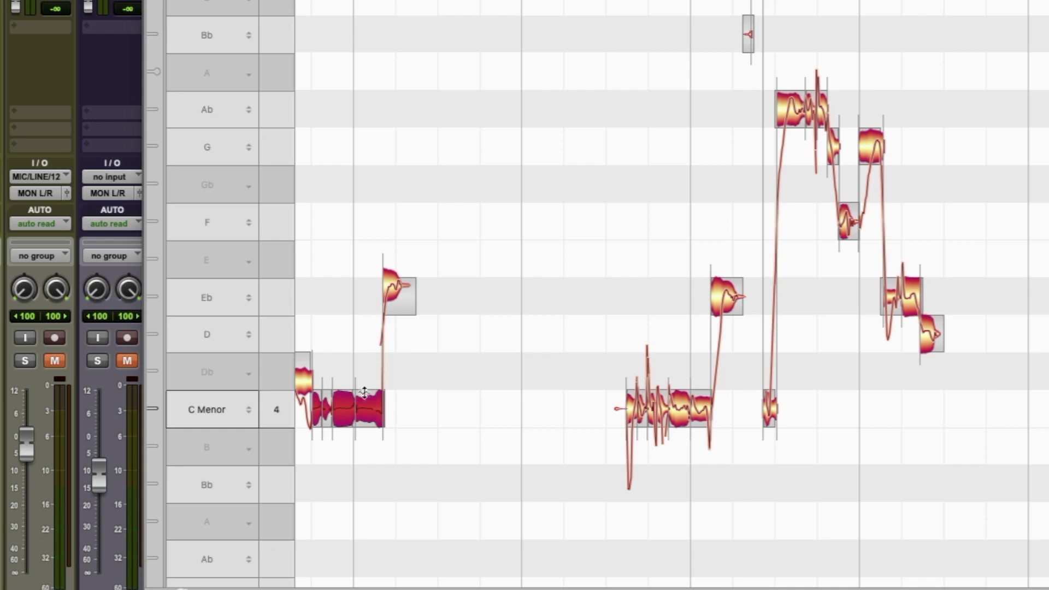
pyautogui.rightClick(367, 381)
pyautogui.click(368, 381)
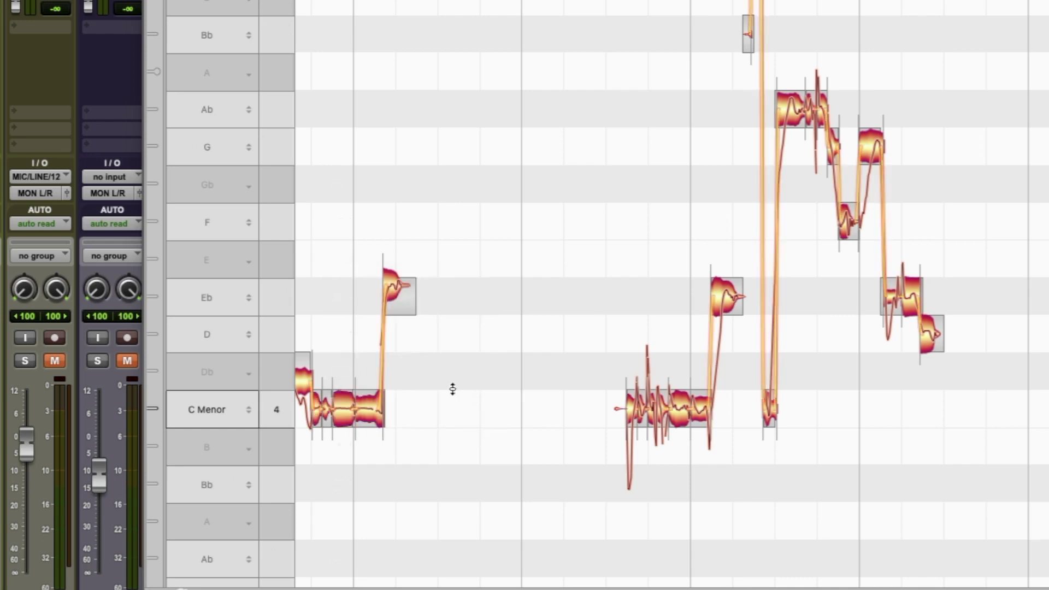
pyautogui.click(382, 386)
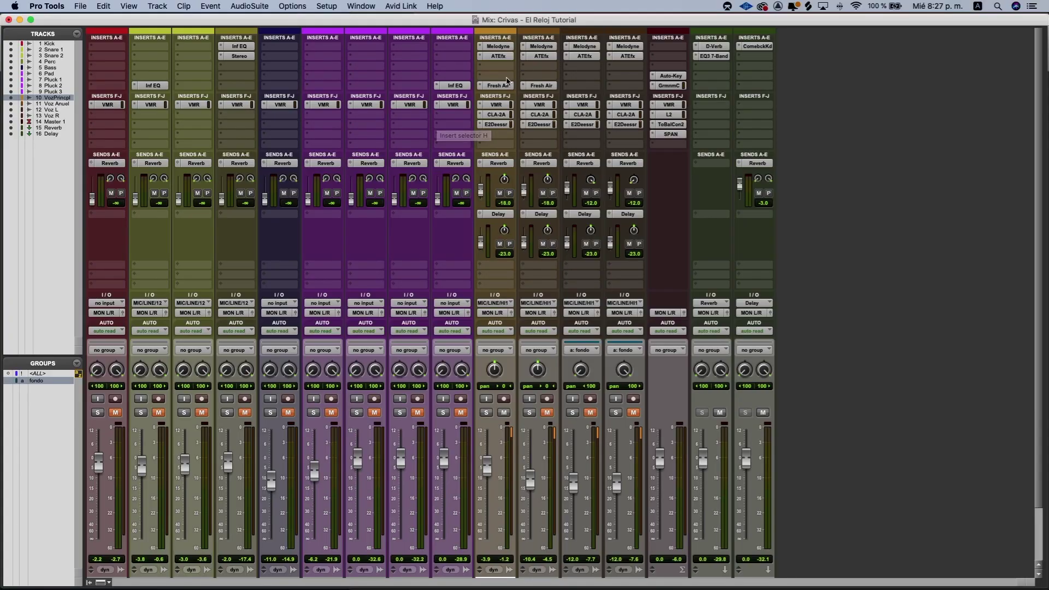
# Bypass all inserts on the Voz Principal track and mute its Reverb and Delay sends.
pyautogui.click(498, 85)
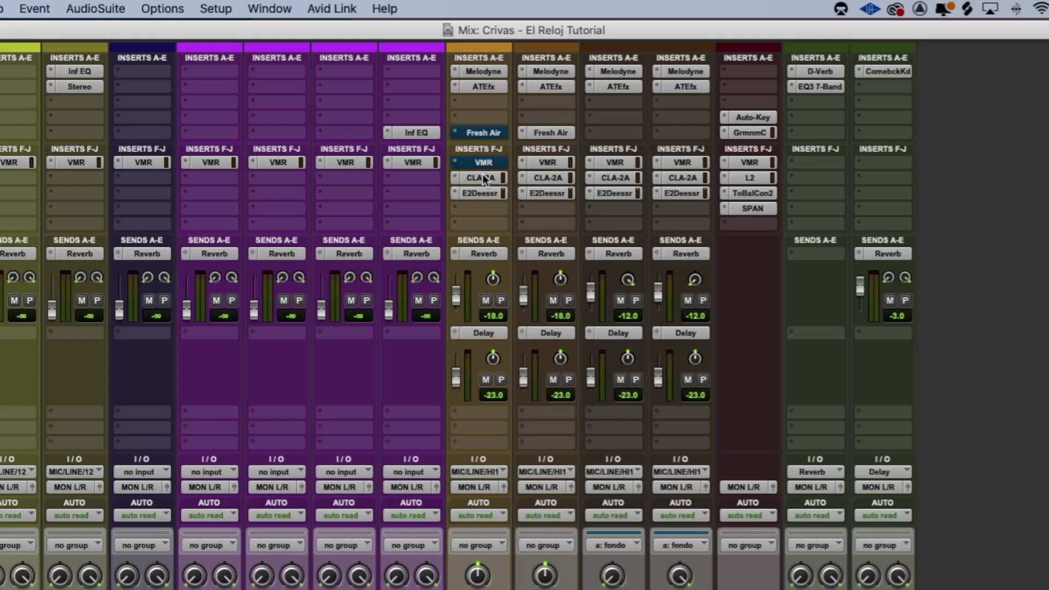
pyautogui.keyDown('super'); pyautogui.click(484, 253); pyautogui.keyUp('super')
pyautogui.keyDown('super'); pyautogui.click(482, 335); pyautogui.keyUp('super')
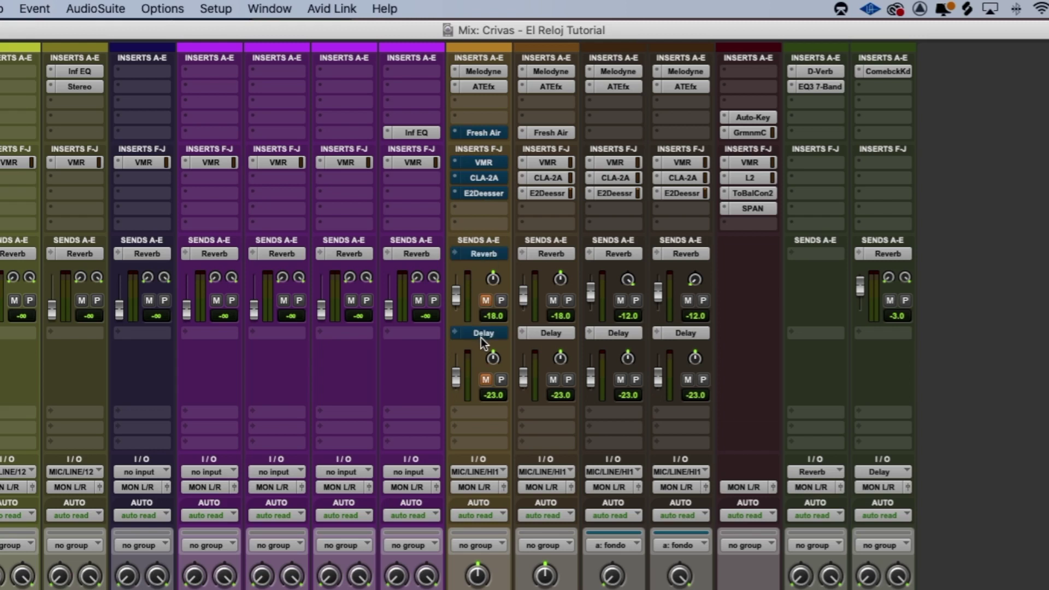
pyautogui.keyDown('super'); pyautogui.click(484, 72); pyautogui.keyUp('super')
pyautogui.keyDown('super'); pyautogui.click(484, 87); pyautogui.keyUp('super')
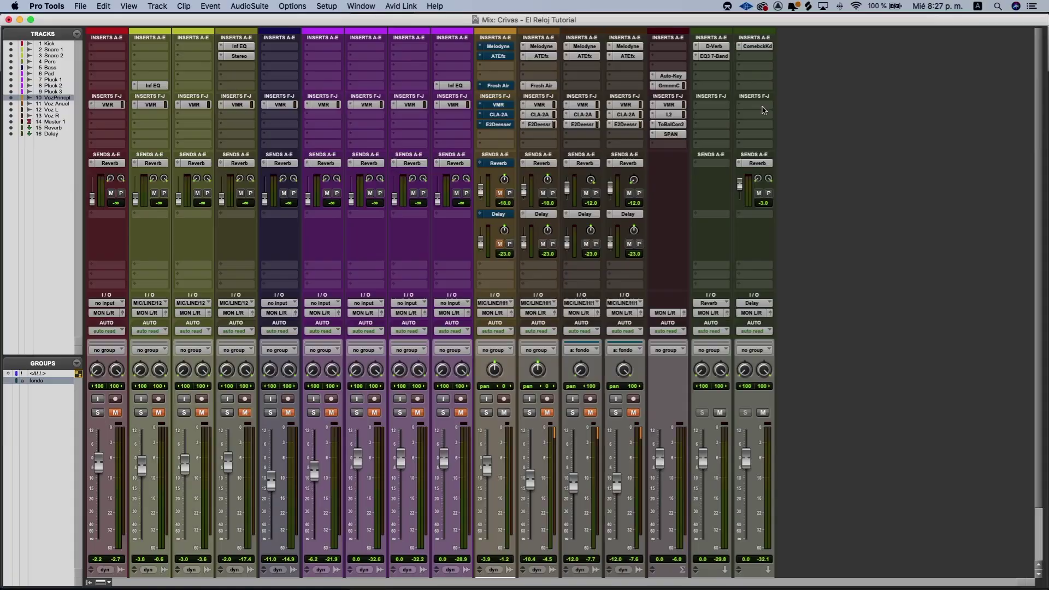
# Play the song from the start of the Voz Principal clips to hear the unprocessed vocal, and return to the mixer.
pyautogui.press('super+equal')
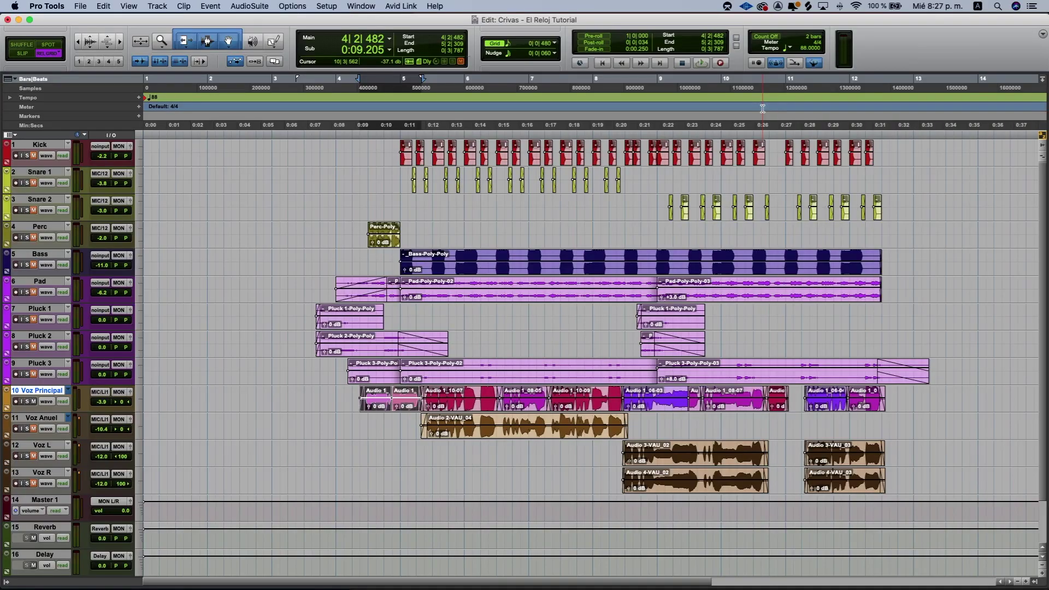
pyautogui.click(359, 394)
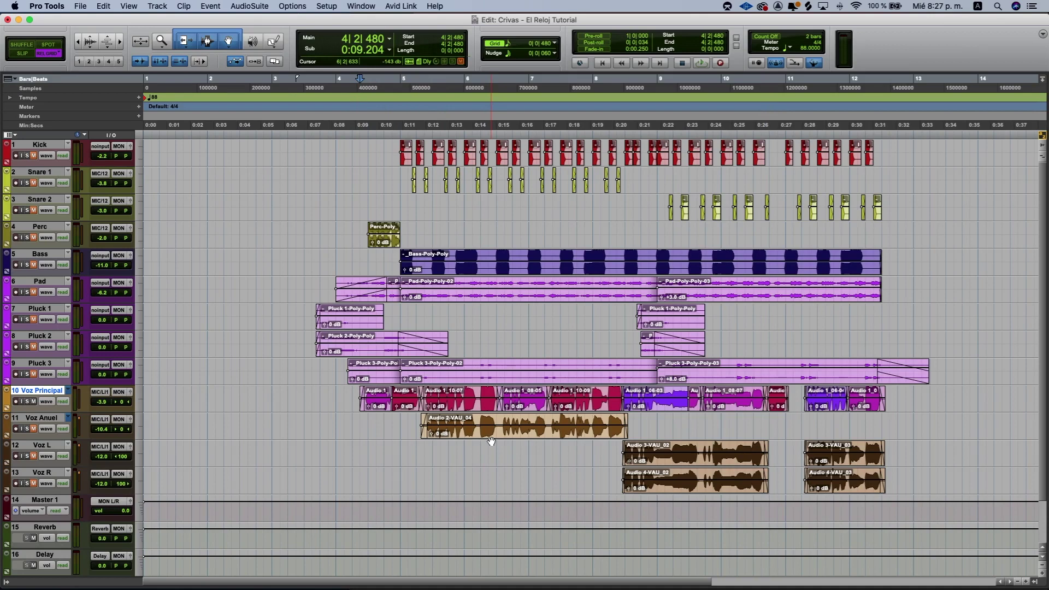
pyautogui.press('space')
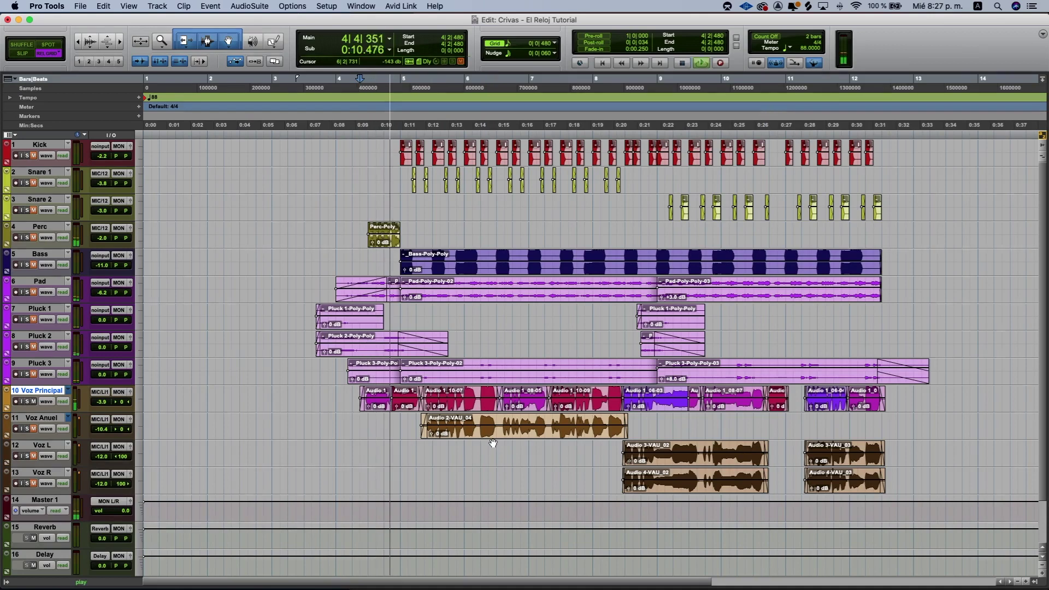
pyautogui.press('super+equal')
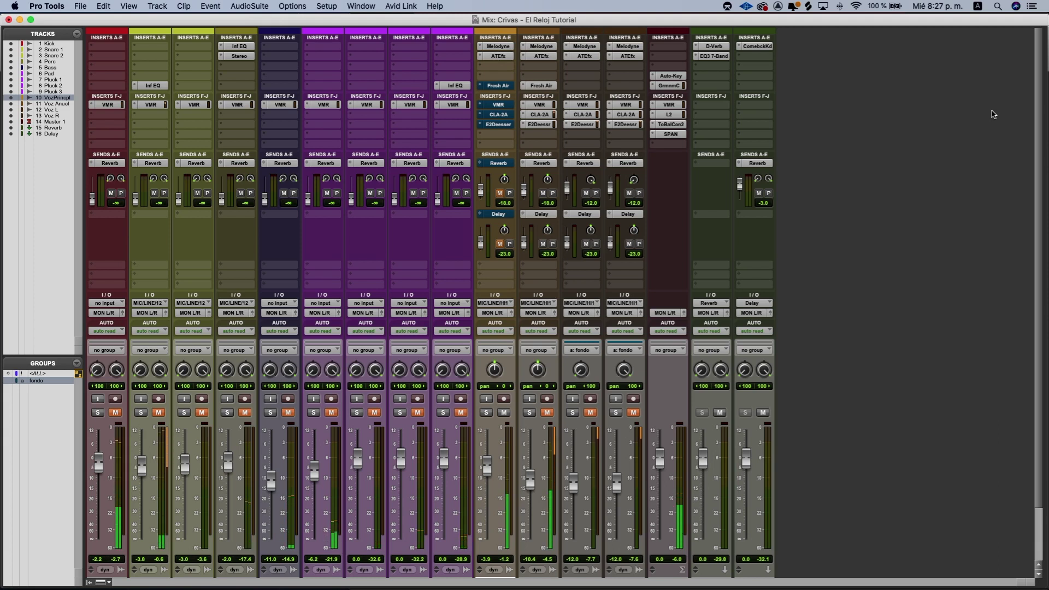
# Open Fresh Air on the Voz Principal track and take it out of bypass.
pyautogui.click(498, 86)
pyautogui.moveTo(500, 77); pyautogui.dragTo(570, 91)
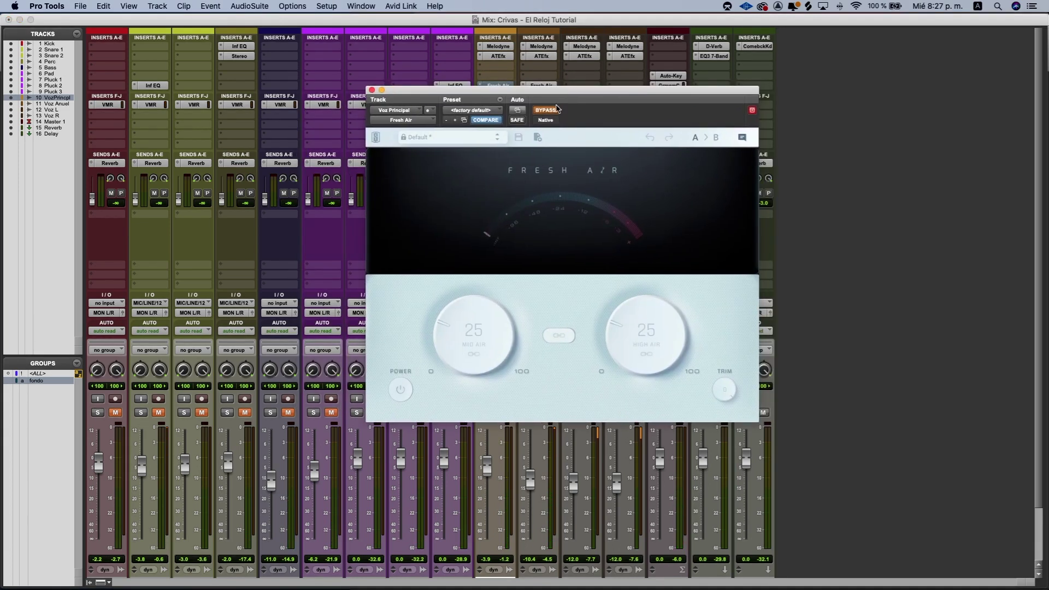
pyautogui.click(557, 111)
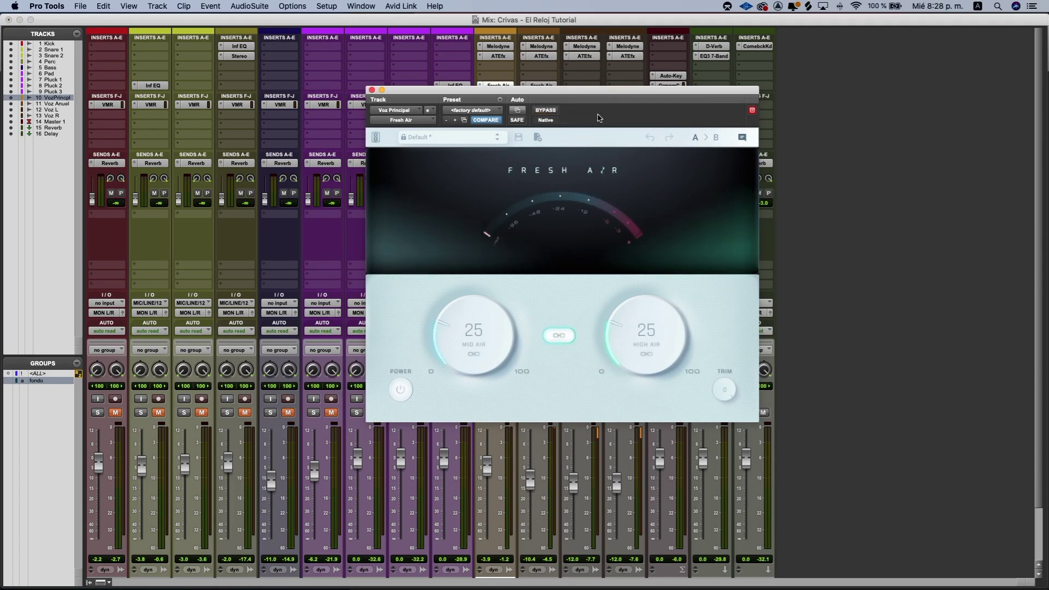
pyautogui.moveTo(585, 92); pyautogui.dragTo(567, 87)
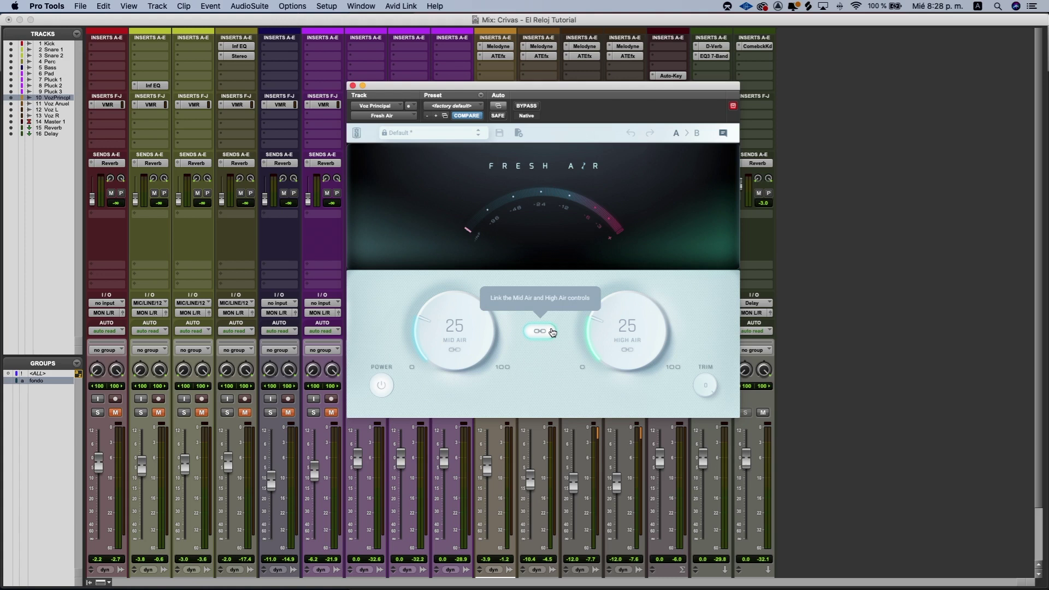
# Compare the main vocal with Fresh Air bypassed and active during playback, leaving the plug-in active.
pyautogui.click(526, 106)
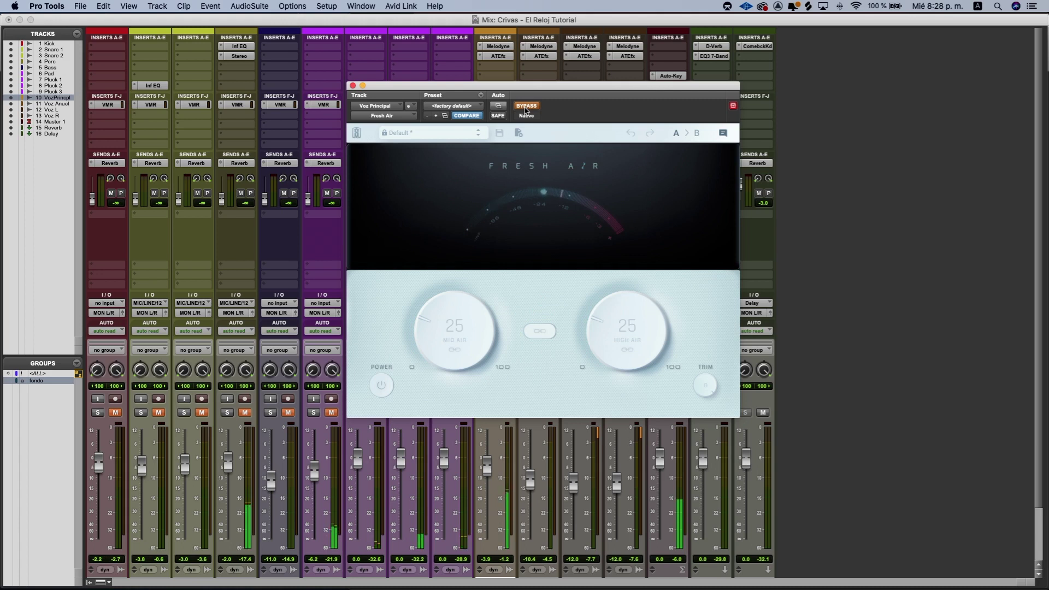
pyautogui.click(526, 107)
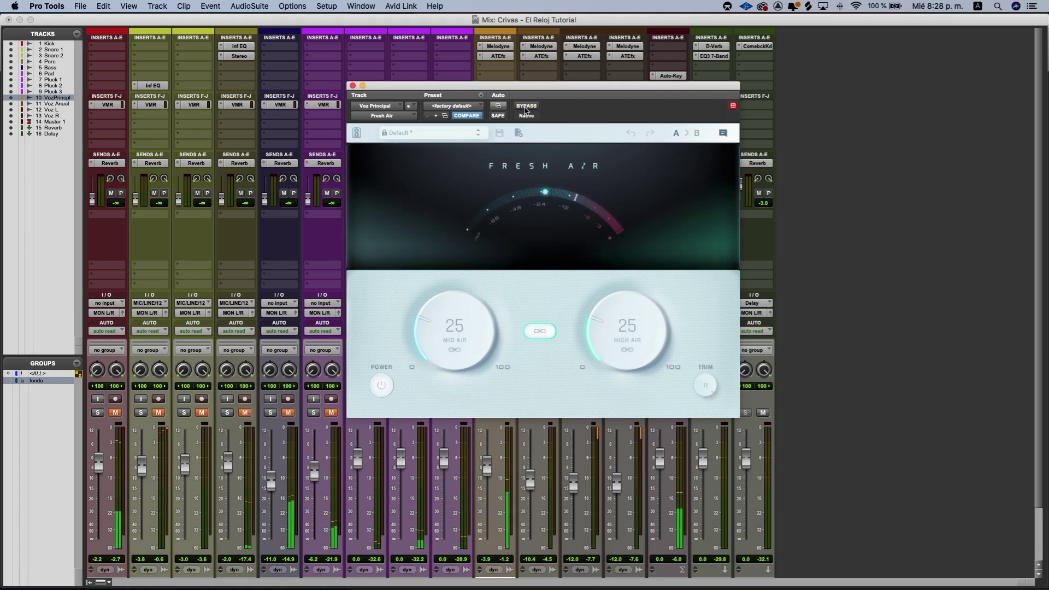
pyautogui.click(527, 108)
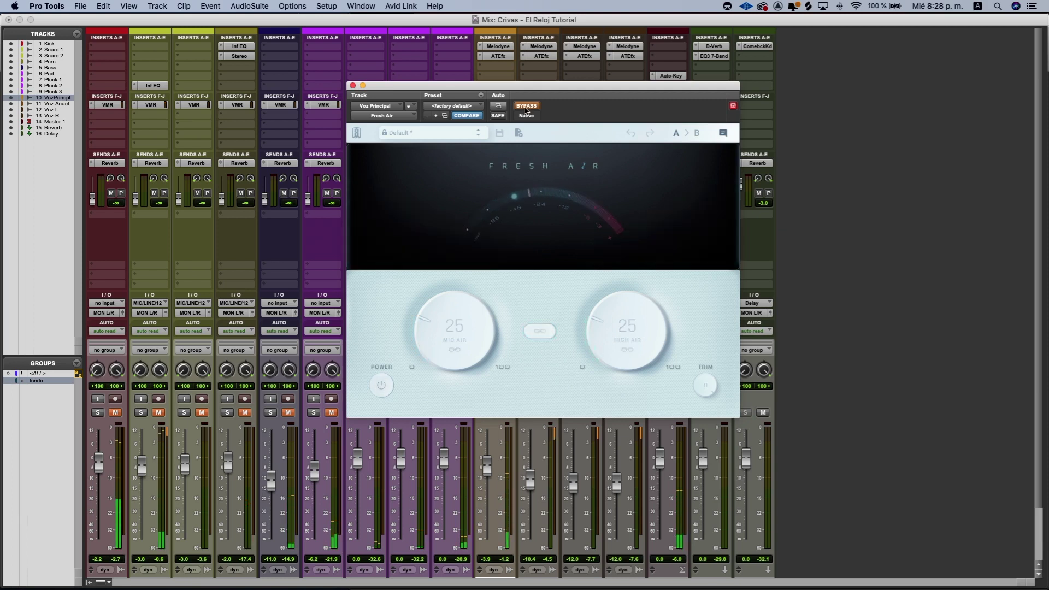
pyautogui.click(524, 108)
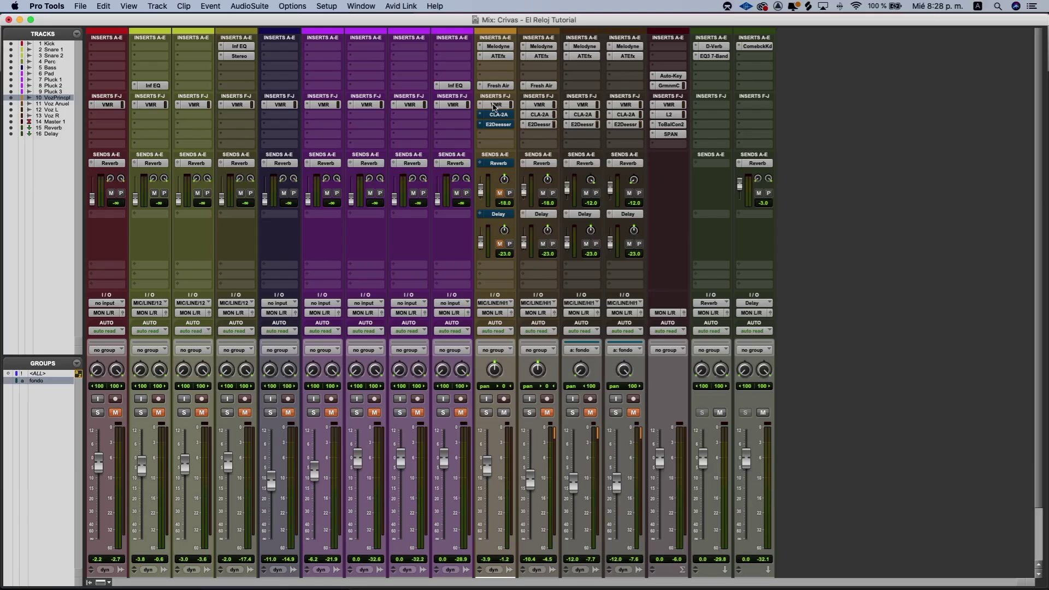
# Open the Virtual Mix Rack on the Voz Principal track, examine the FG-S EQ settings and close it.
pyautogui.click(495, 106)
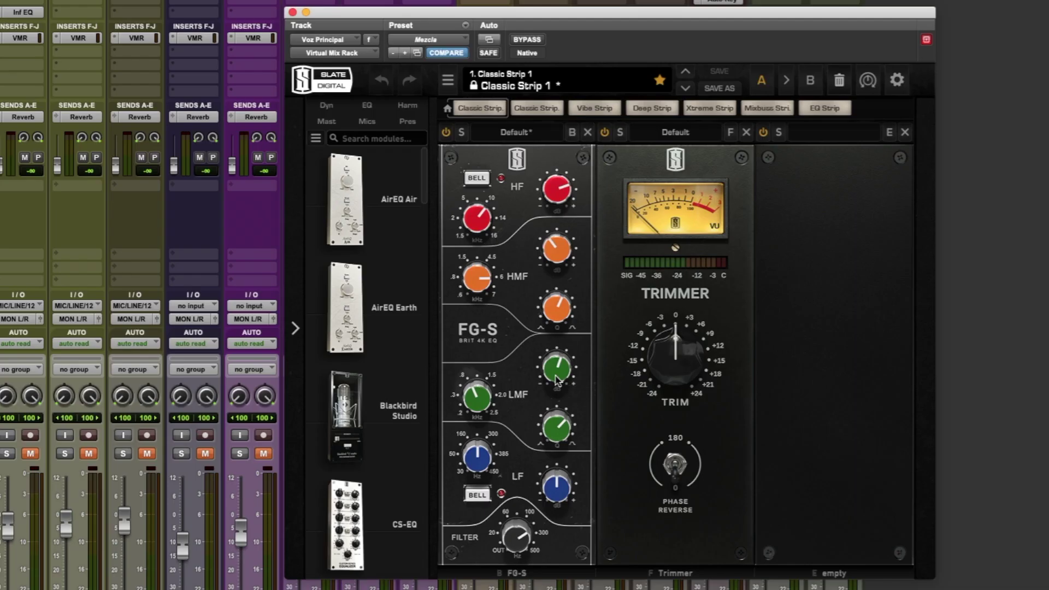
pyautogui.moveTo(479, 403)
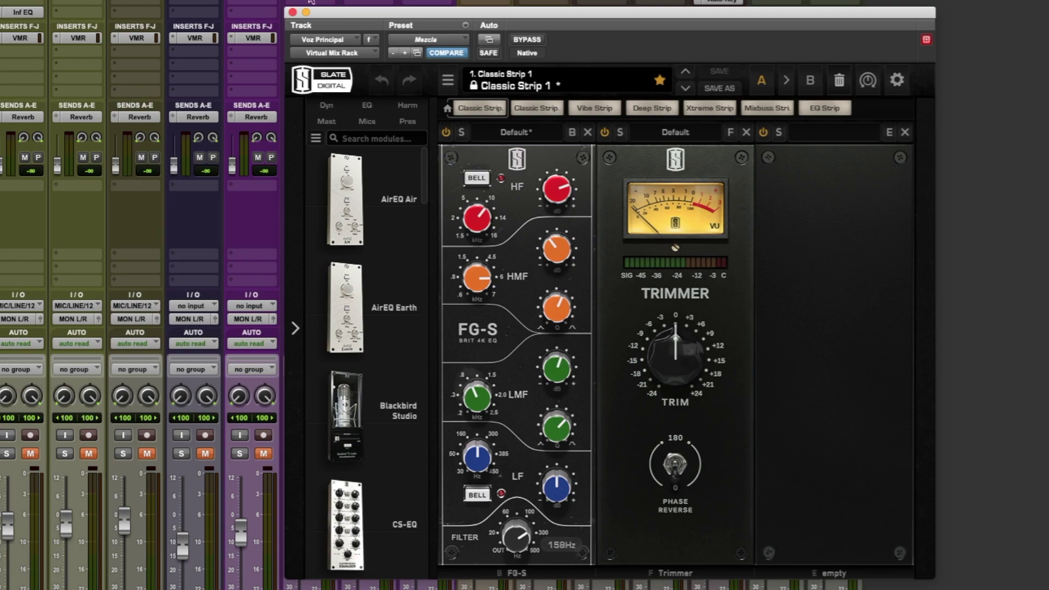
pyautogui.click(293, 12)
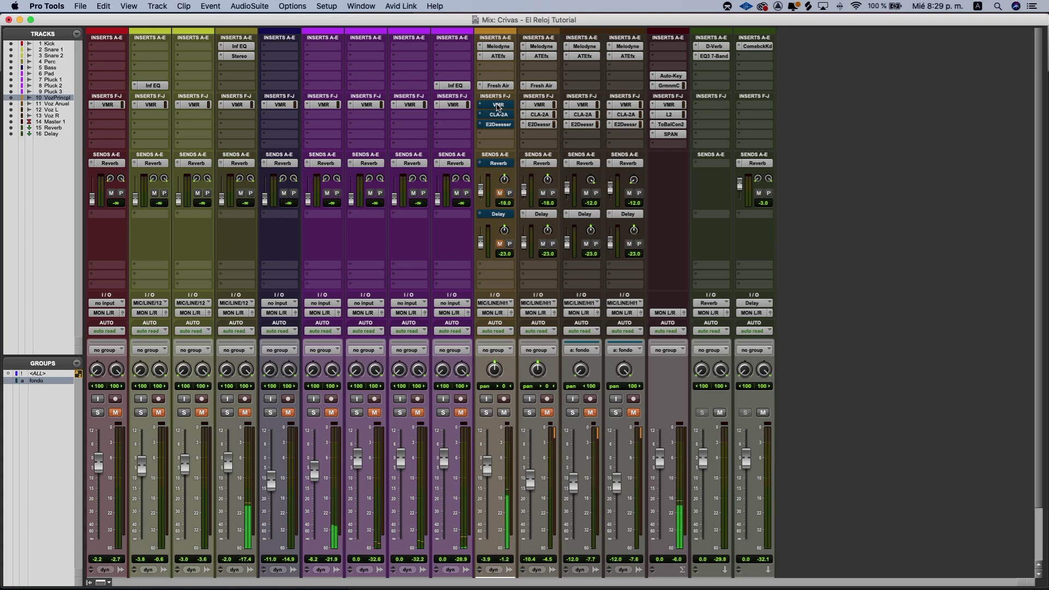
# Compare the main vocal with the Virtual Mix Rack bypassed and active during playback, leaving it active.
pyautogui.click(499, 104)
pyautogui.click(499, 105)
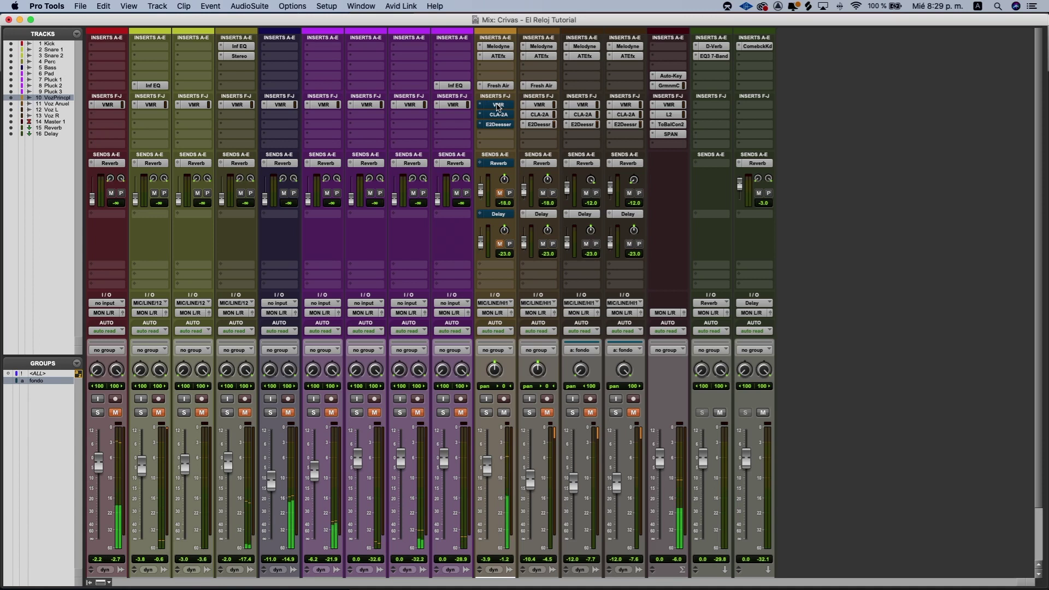
pyautogui.click(498, 105)
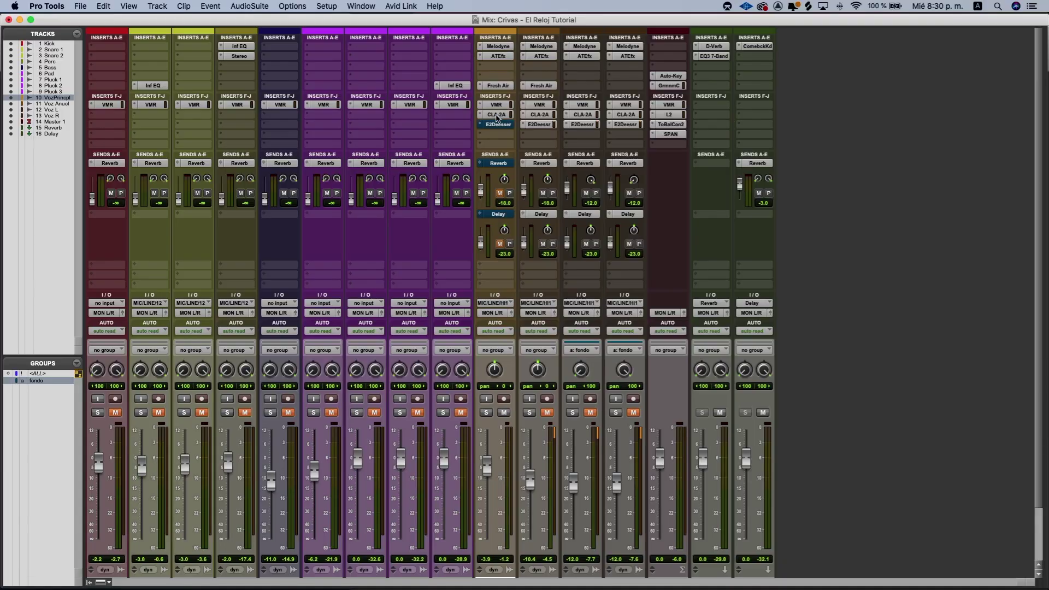
# Open the CLA-2A compressor on the Voz Principal track and examine its gain and peak reduction settings.
pyautogui.click(497, 114)
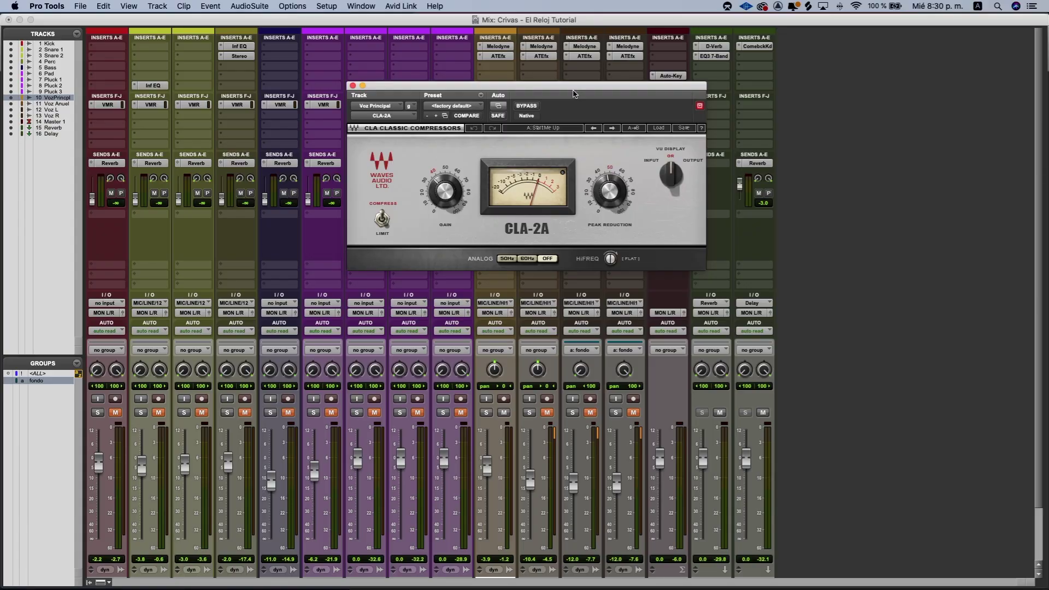
pyautogui.moveTo(565, 94); pyautogui.dragTo(568, 143)
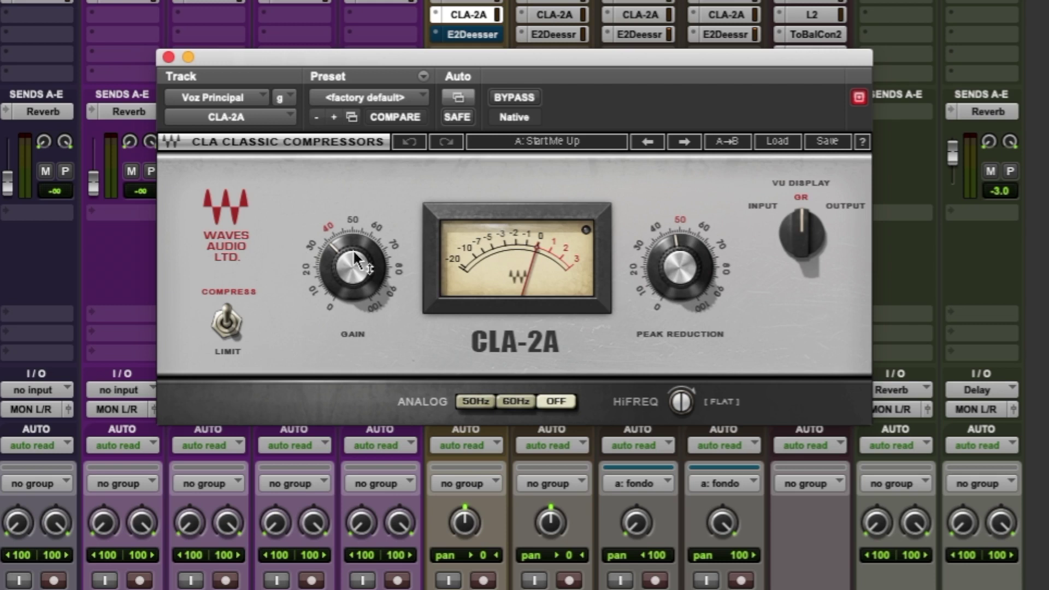
pyautogui.moveTo(339, 267)
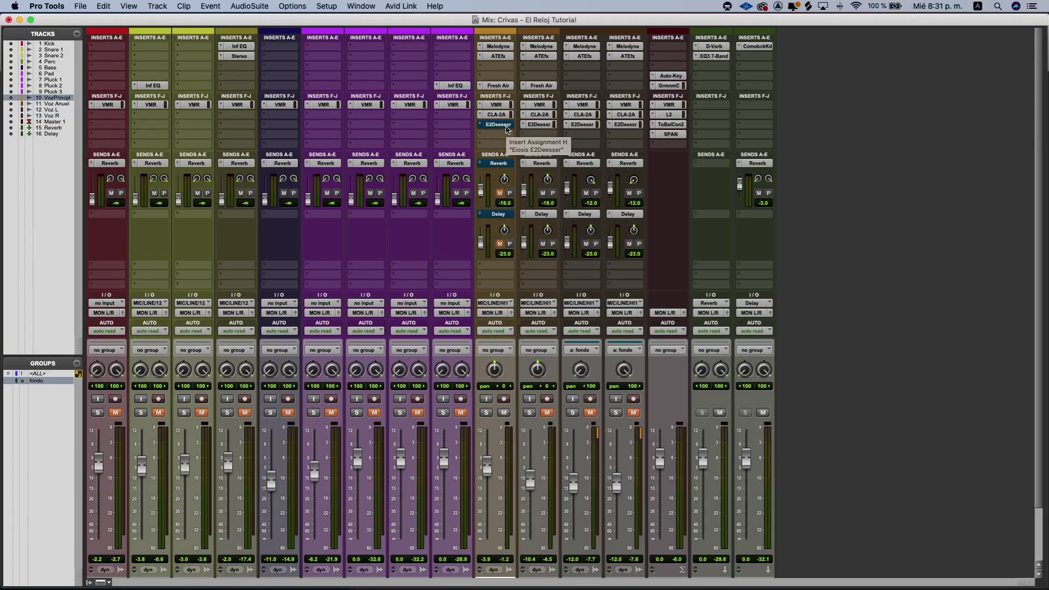
# Review the Fresh Air, Virtual Mix Rack and Reverb send settings on the Voz Principal track, closing their windows.
pyautogui.click(498, 86)
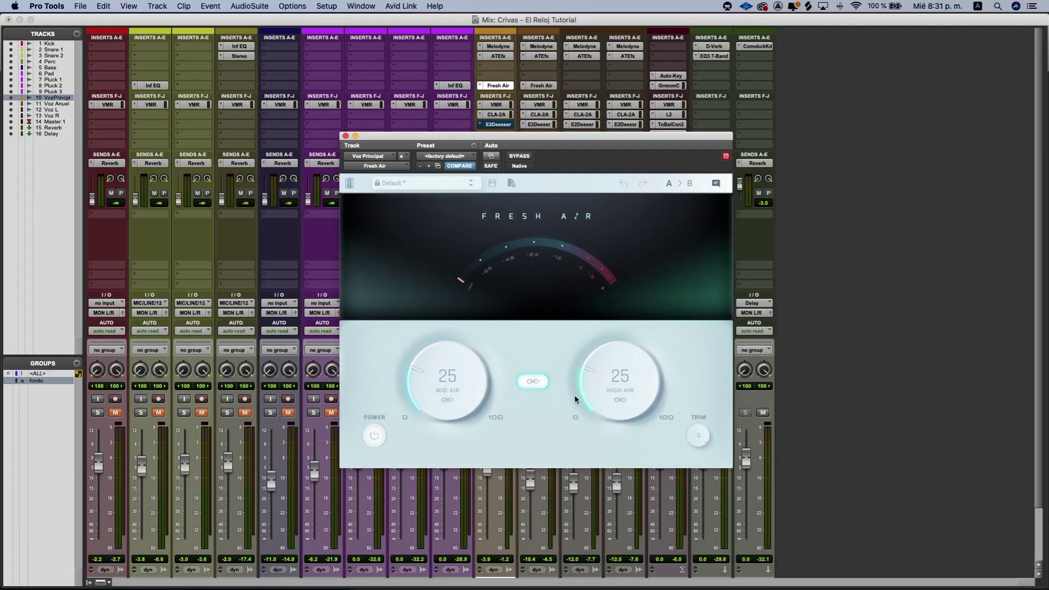
pyautogui.click(495, 105)
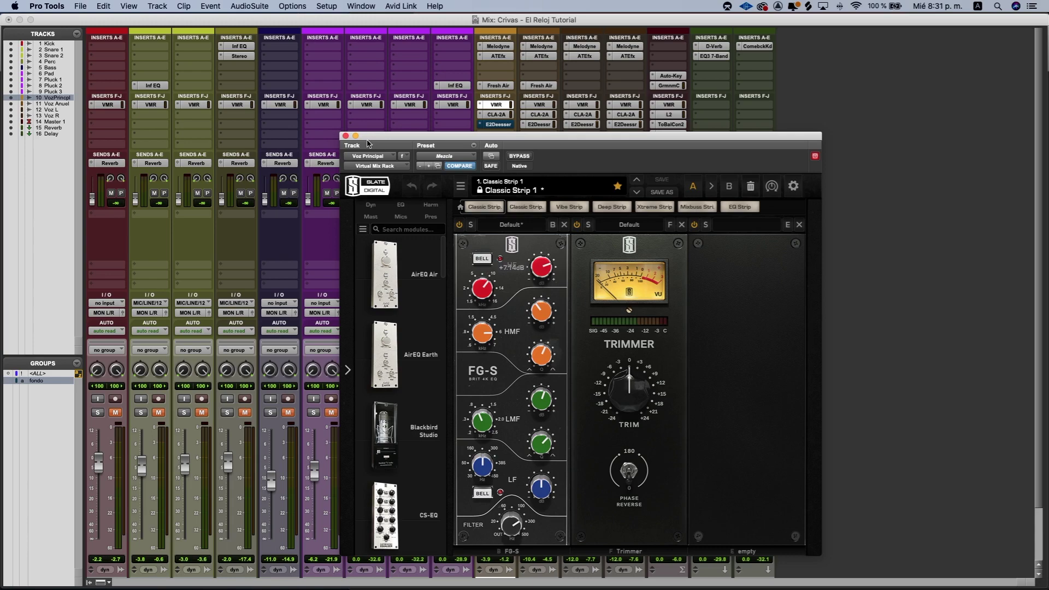
pyautogui.click(346, 136)
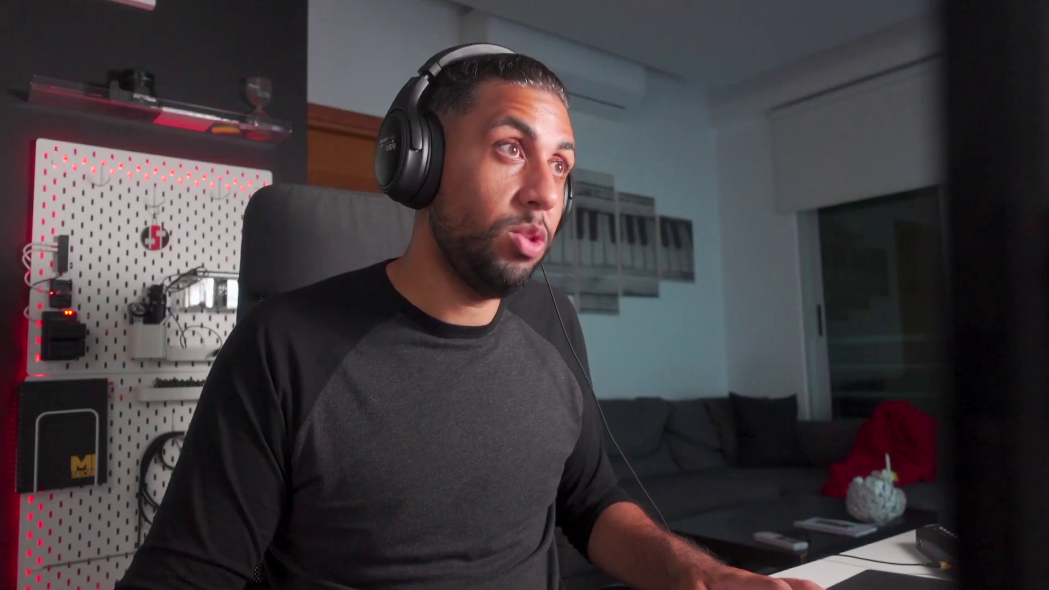
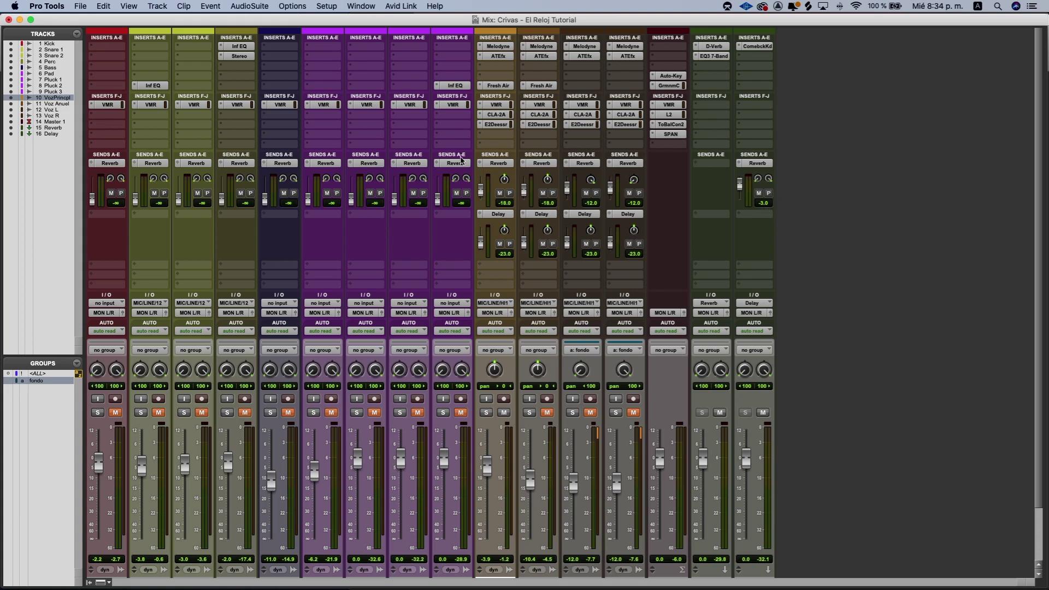
pyautogui.click(498, 163)
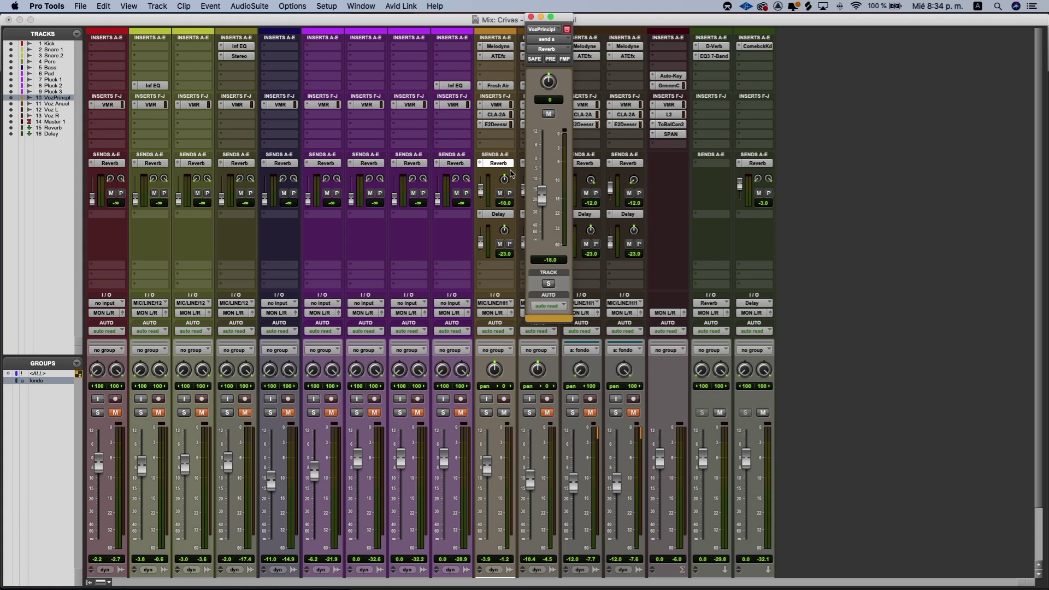
pyautogui.click(530, 17)
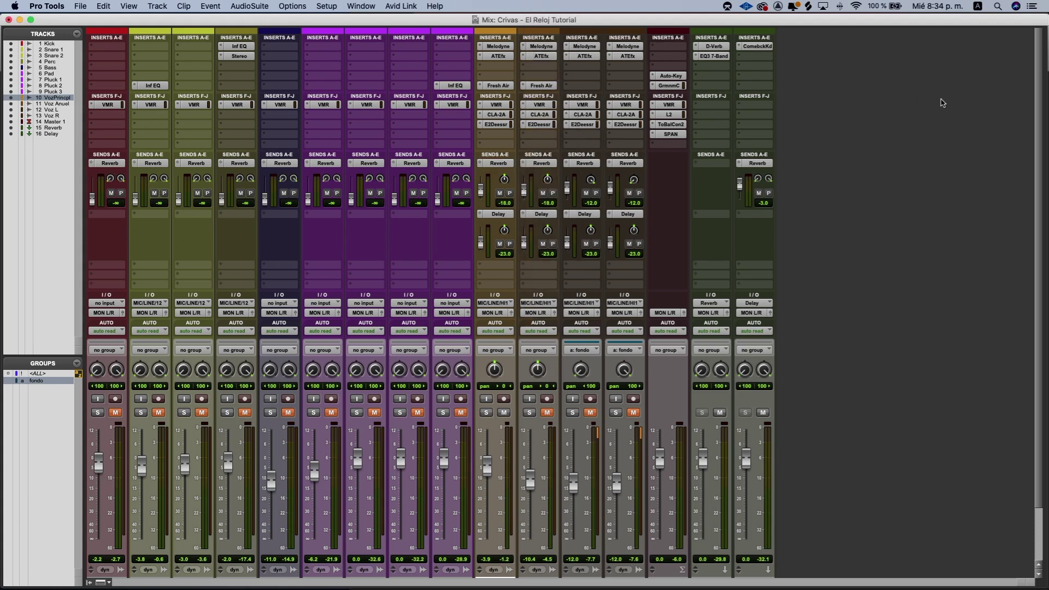
# Select the Voz Anuel clip in the Edit window and return to the mixer.
pyautogui.press('super+equal')
pyautogui.click(569, 435)
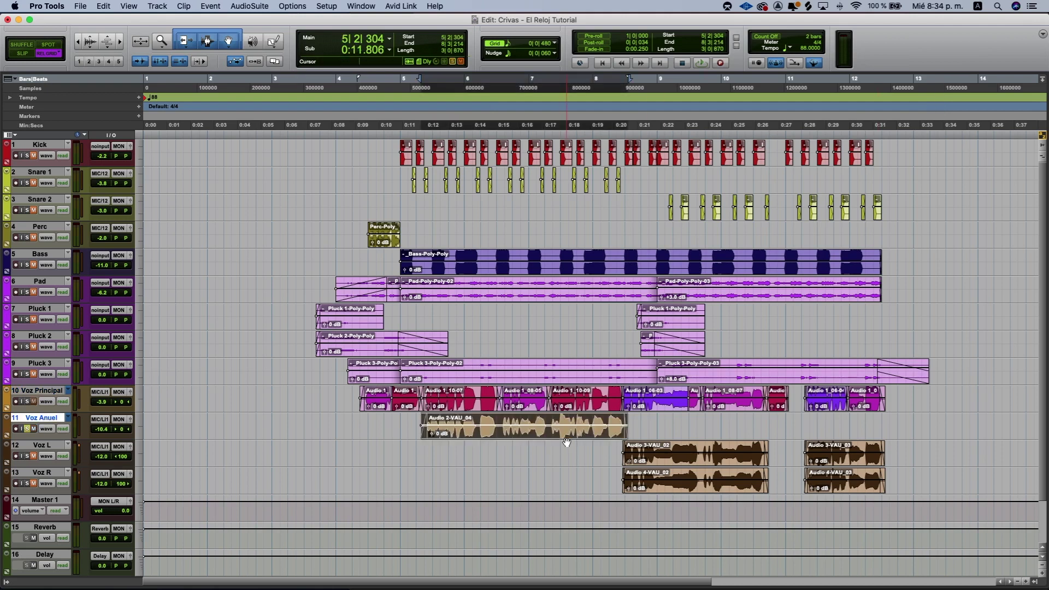
pyautogui.press('super+equal')
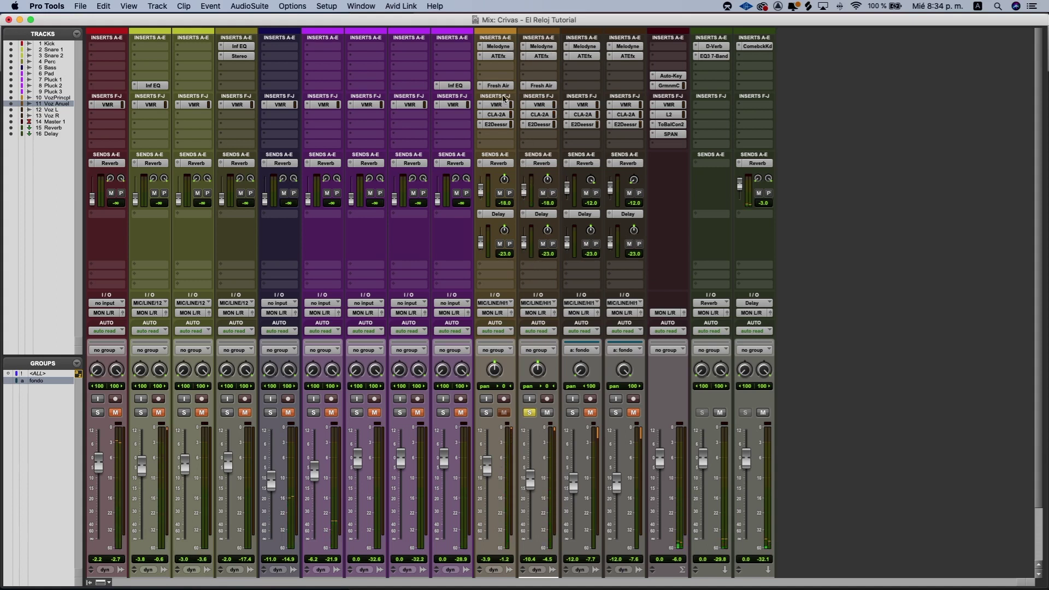
# Examine the Fresh Air and Virtual Mix Rack inserts on the Voz Anuel track.
pyautogui.click(539, 86)
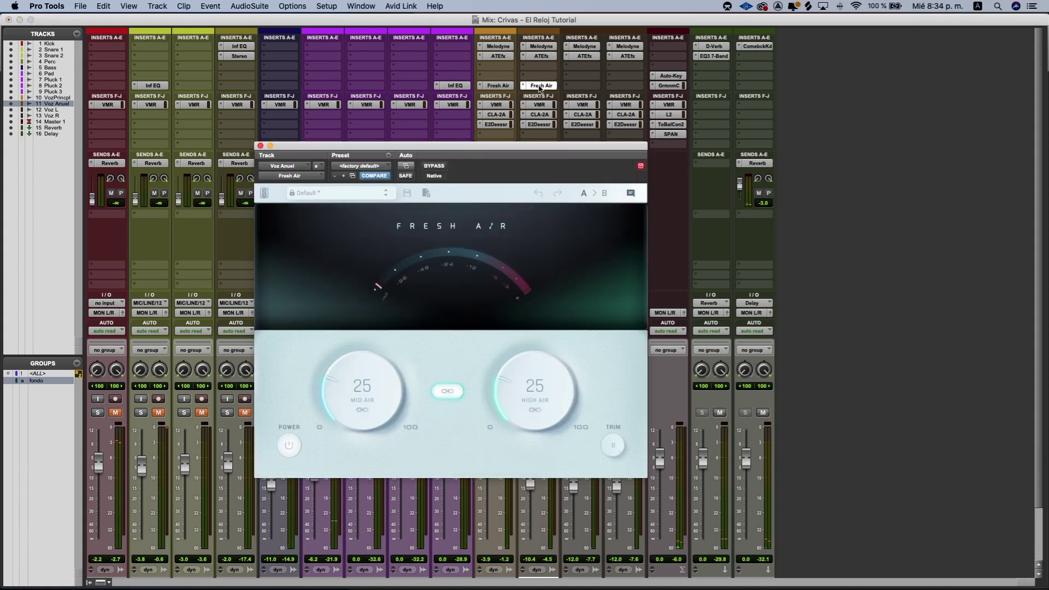
pyautogui.click(260, 145)
pyautogui.click(547, 109)
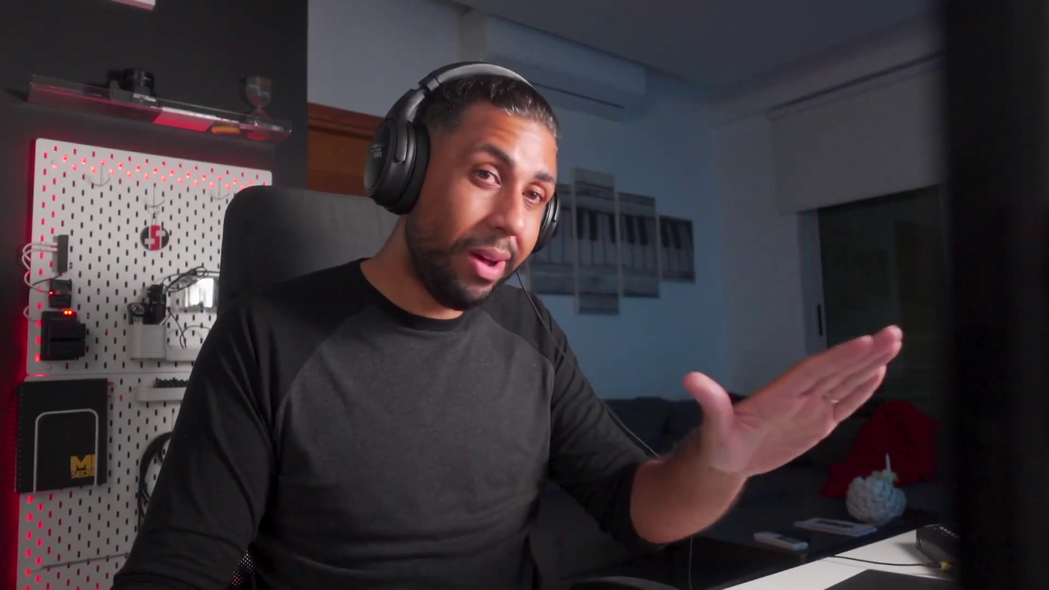
# Compare the CLA-2A settings of Voz Principal and Voz Anuel by placing both plug-in windows side by side, then close them.
pyautogui.click(540, 116)
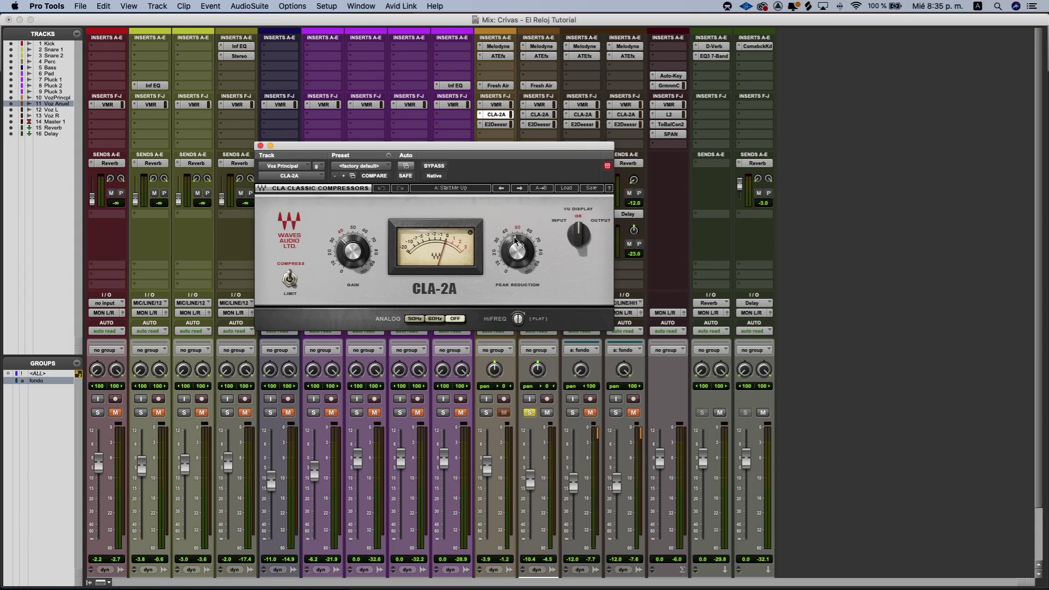
pyautogui.moveTo(490, 149); pyautogui.dragTo(343, 119)
pyautogui.click(540, 115)
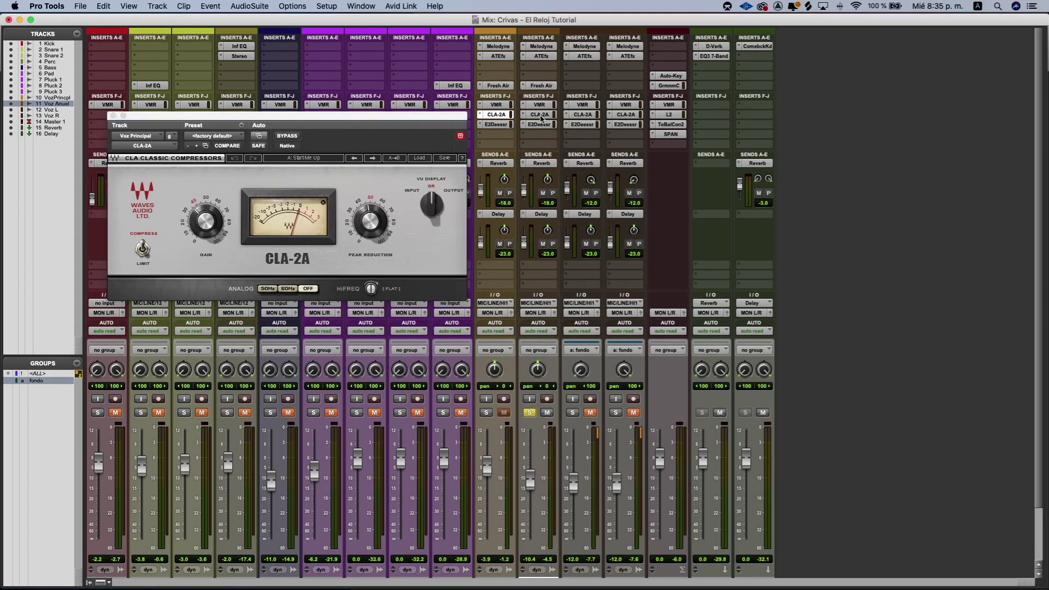
pyautogui.moveTo(265, 22); pyautogui.dragTo(692, 136)
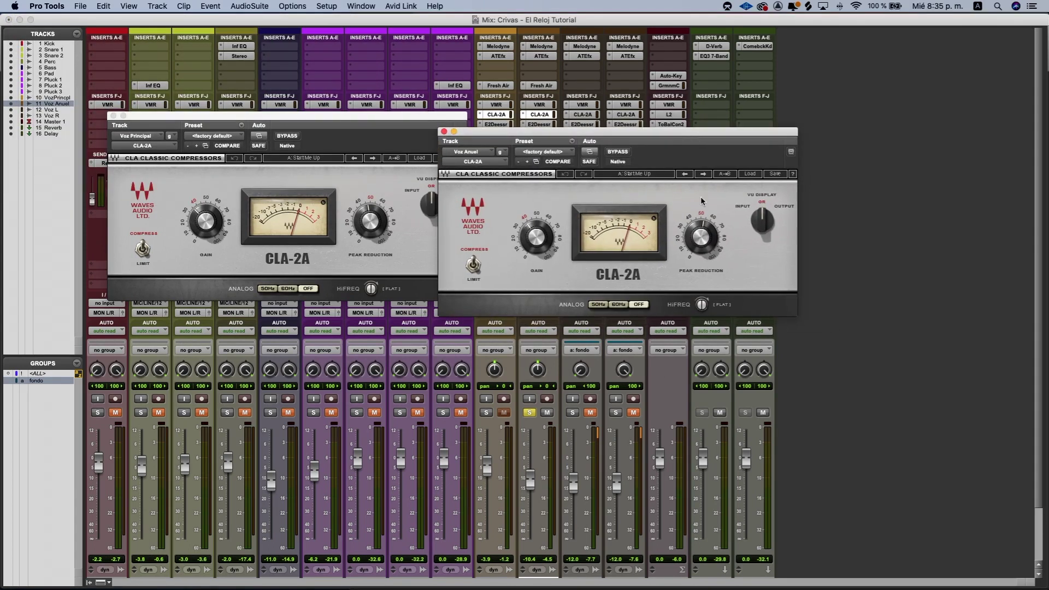
pyautogui.press('space')
pyautogui.click(114, 115)
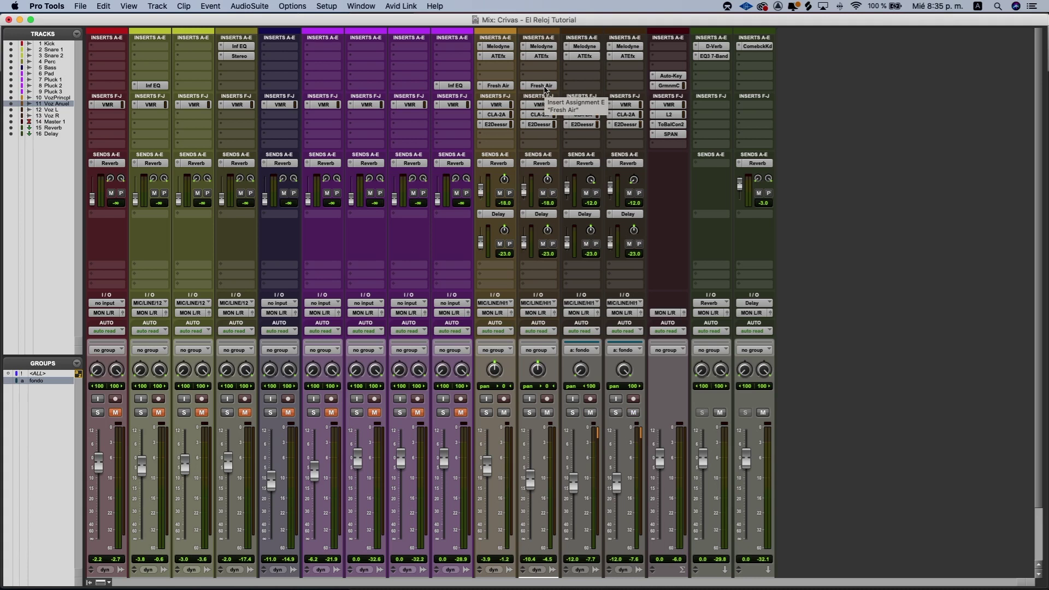
# Solo the Voz L and Voz R tracks, select all their clips in the Edit window and play the selection.
pyautogui.click(573, 412)
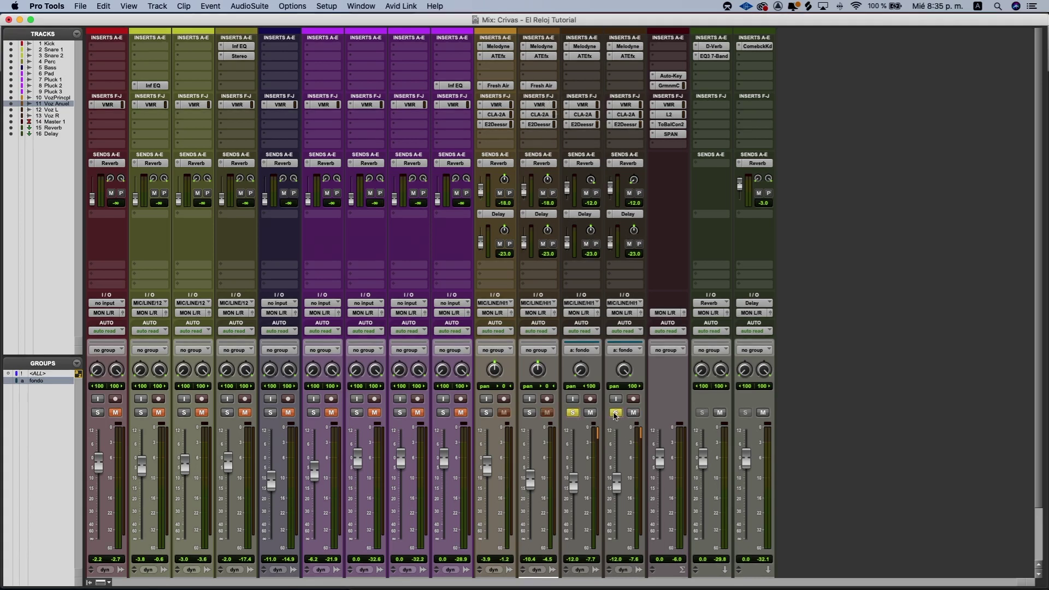
pyautogui.press('super+equal')
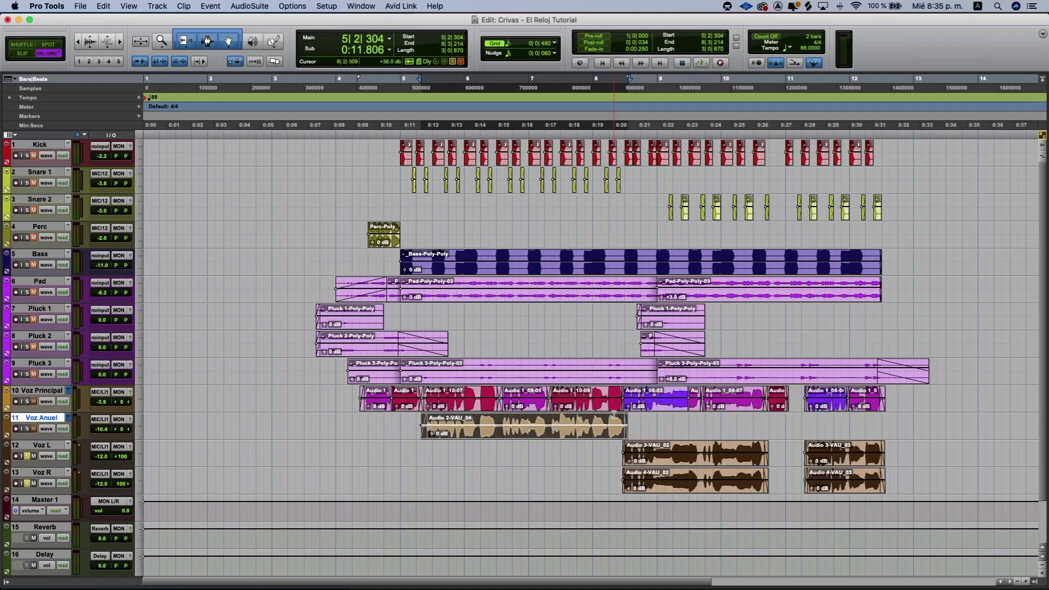
pyautogui.click(700, 463)
pyautogui.keyDown('shift'); pyautogui.click(846, 465); pyautogui.keyUp('shift')
pyautogui.press('space')
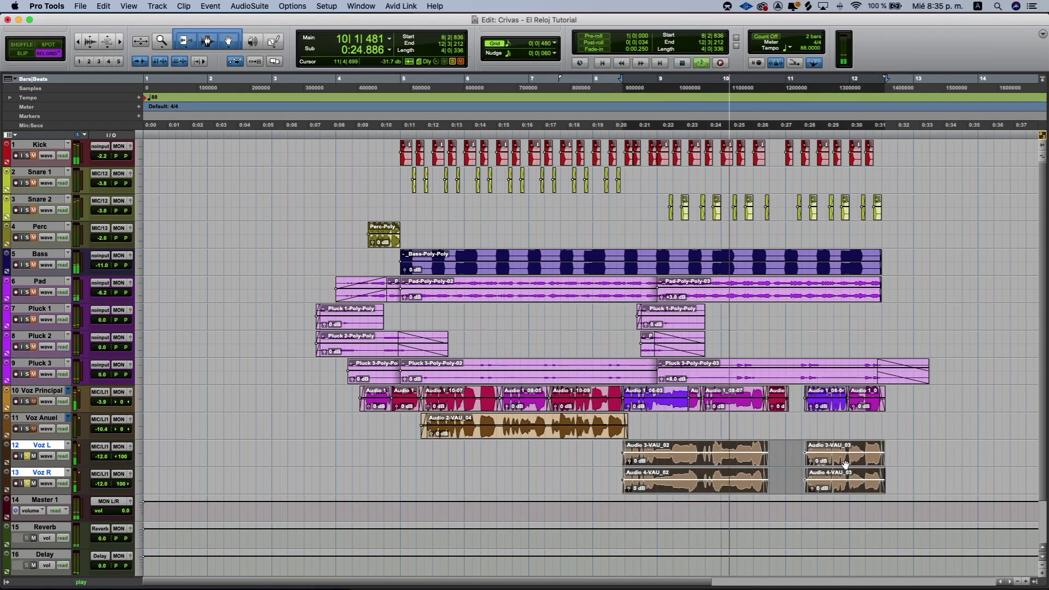
# Return to the mixer and open the Melodyne insert on the Voz L track.
pyautogui.press('super+equal')
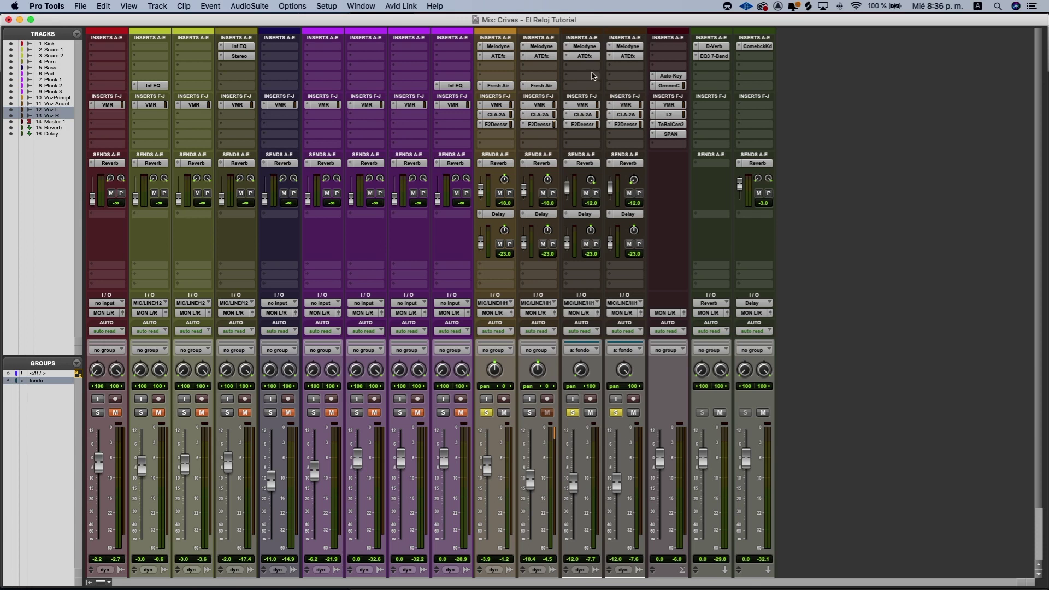
pyautogui.click(584, 46)
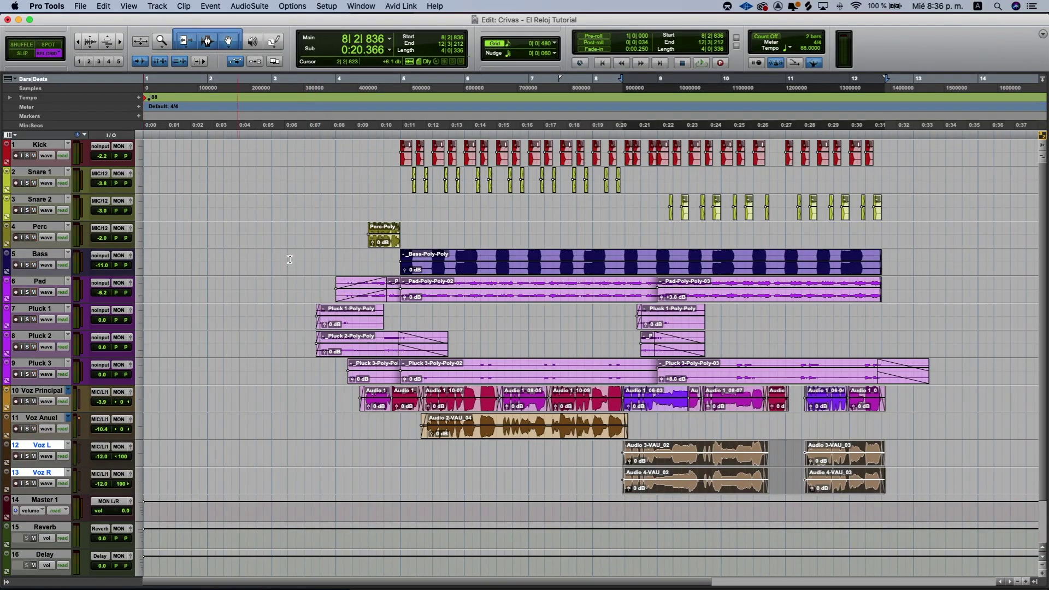
# Place the playback start at 3|4|000 on the Bass track, just before the pluck clips begin.
pyautogui.click(319, 258)
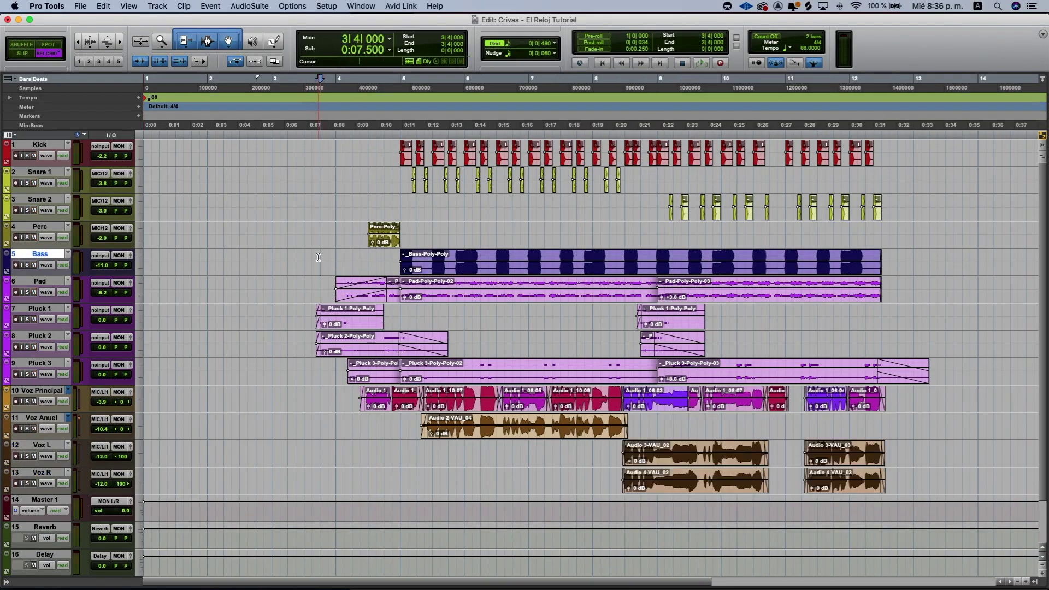
pyautogui.press('super+equal')
pyautogui.press('super+equal')
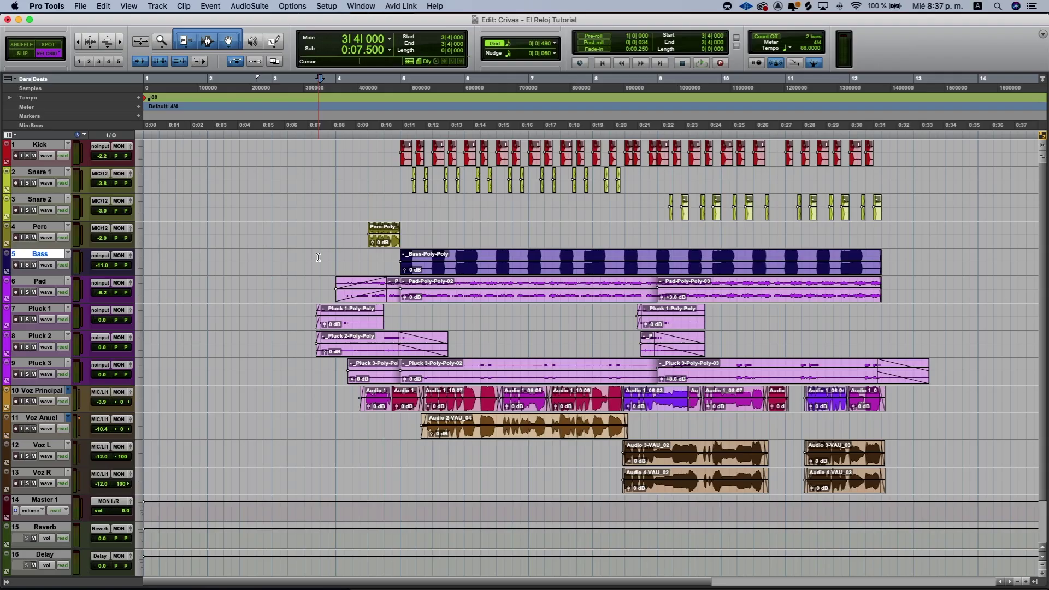